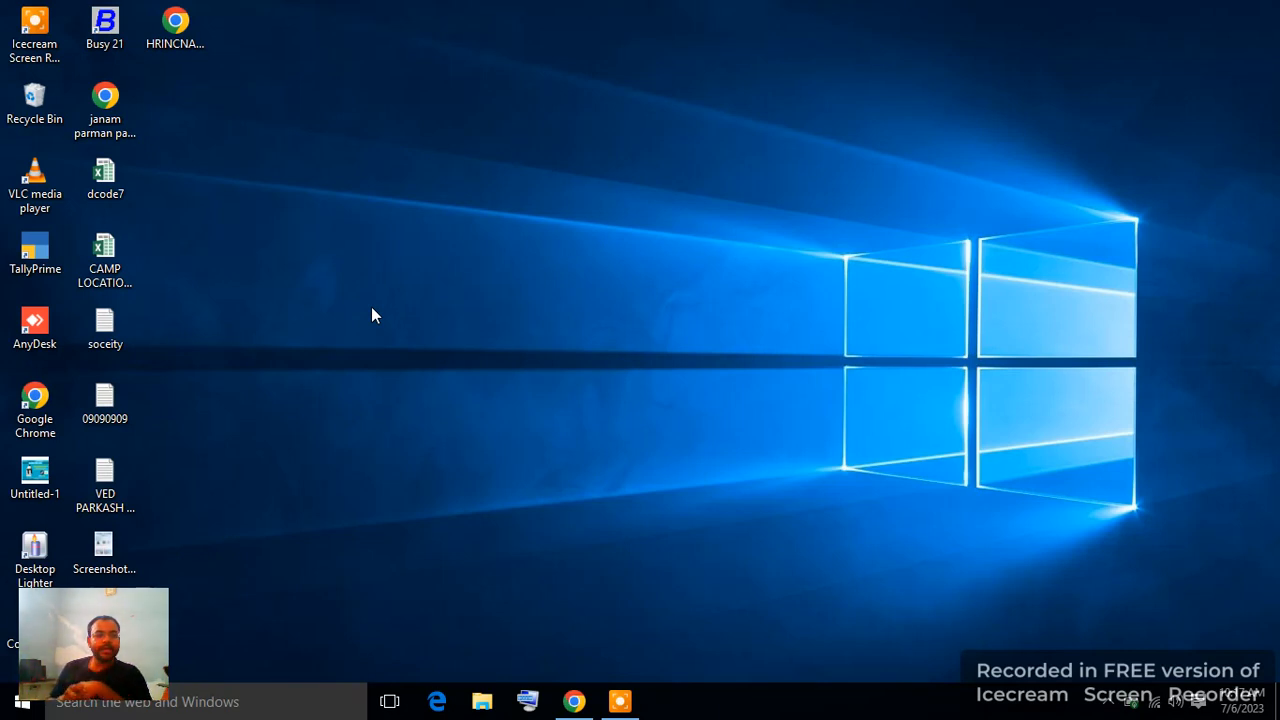
Launch TallyPrime and allow it through the Windows firewall.
double_click(52, 275)
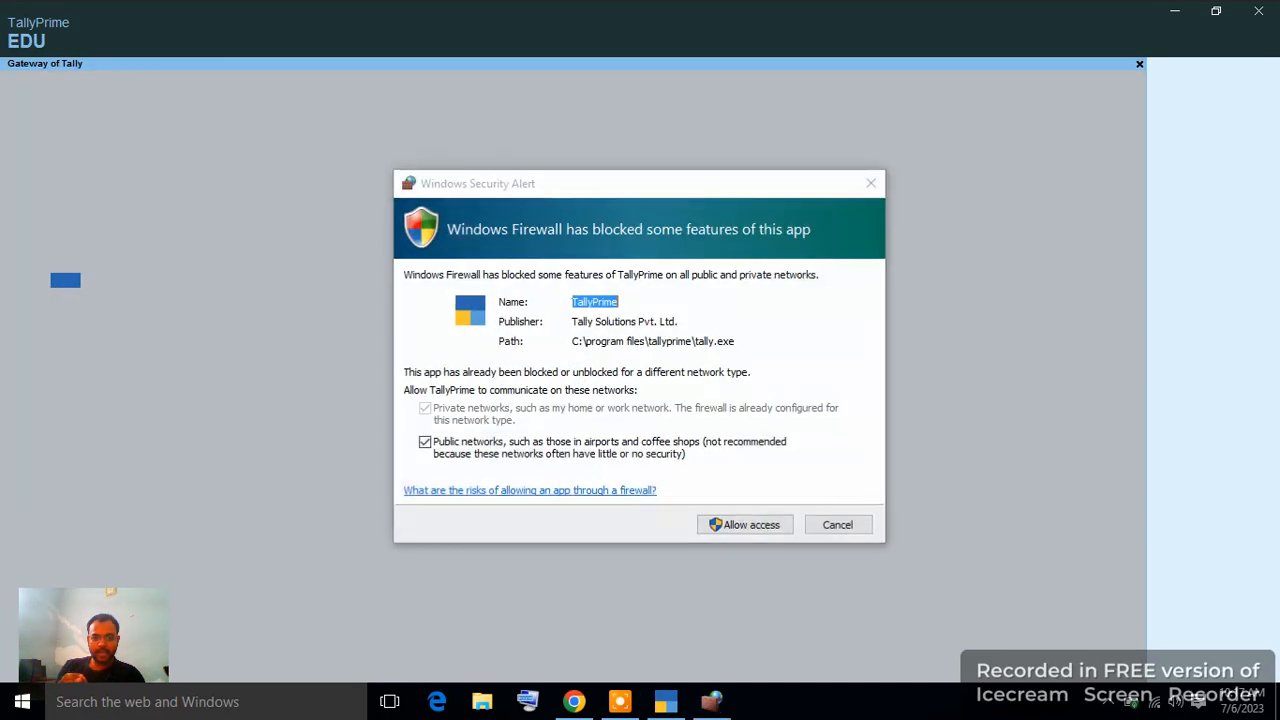
click(752, 528)
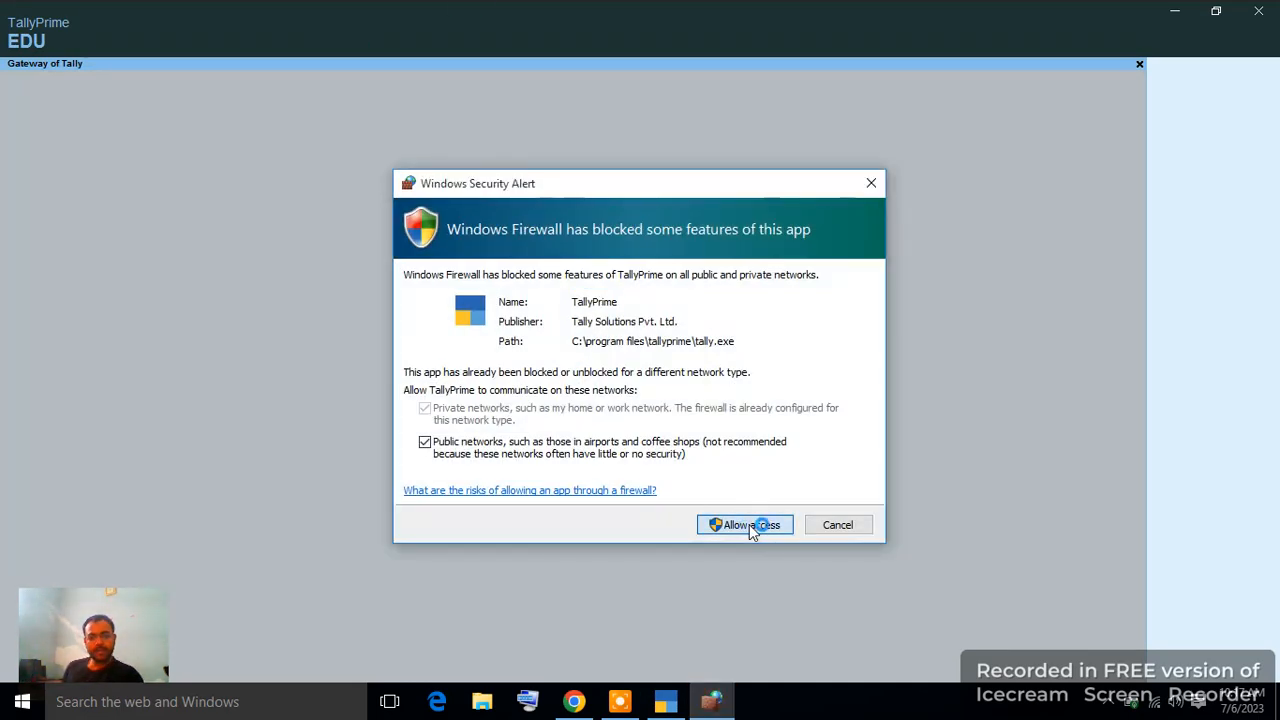
click(752, 528)
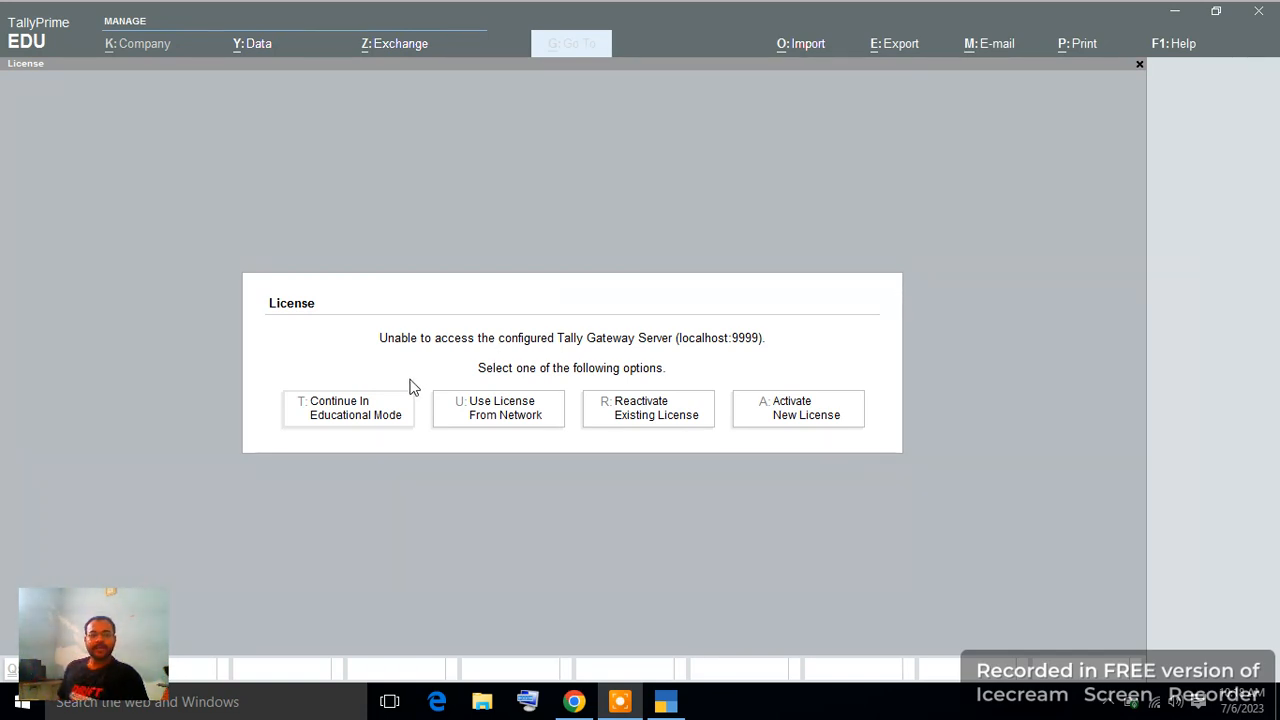
Continue in educational mode and bring up the company list to create a new company.
click(385, 424)
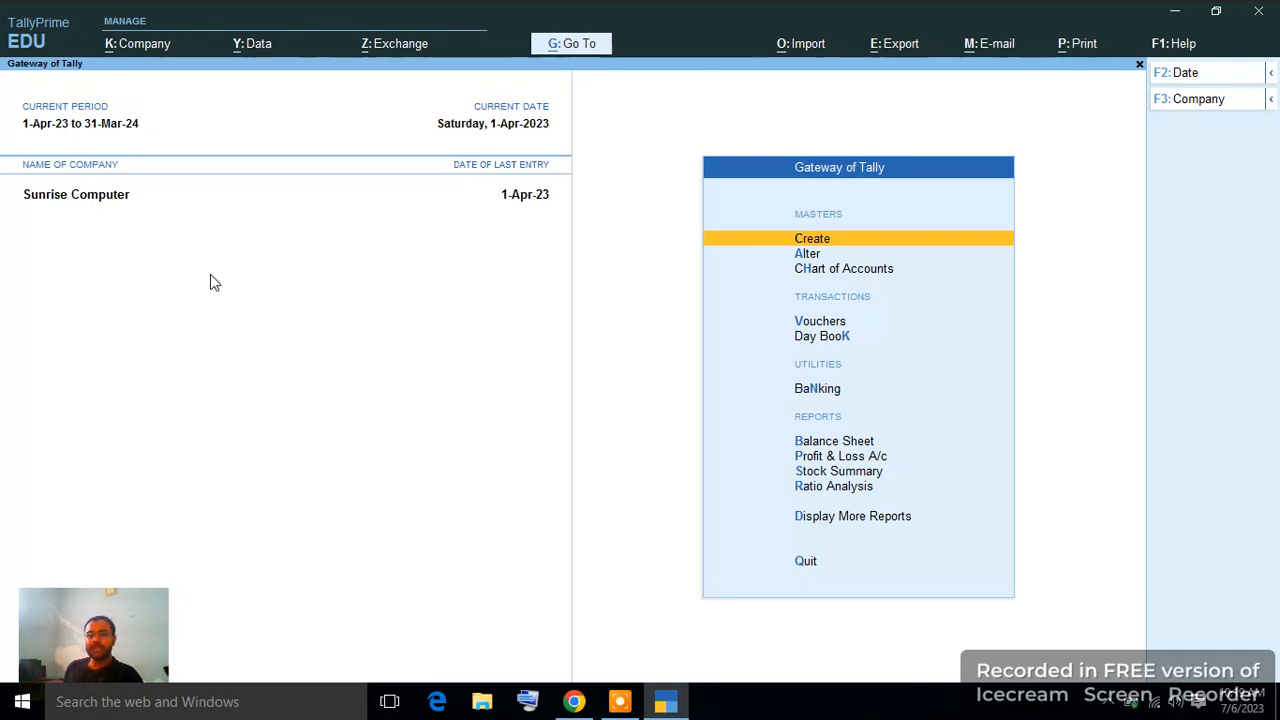
click(1205, 100)
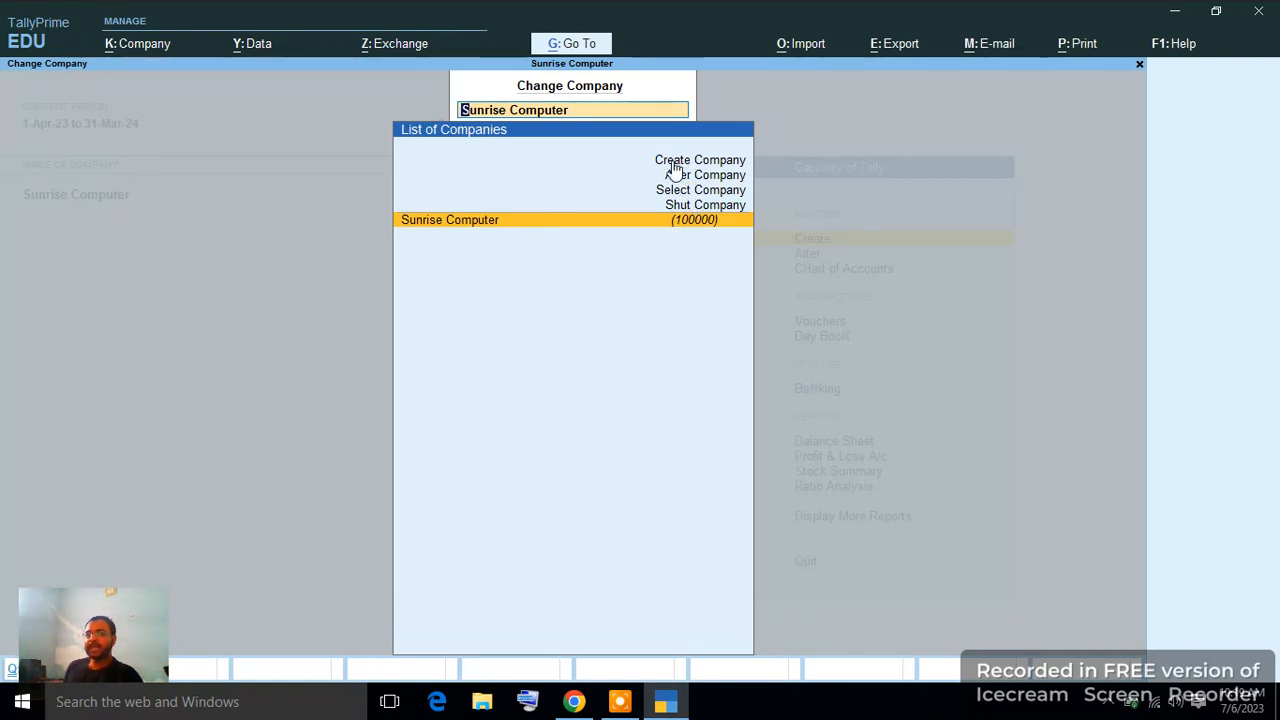
click(686, 169)
click(684, 160)
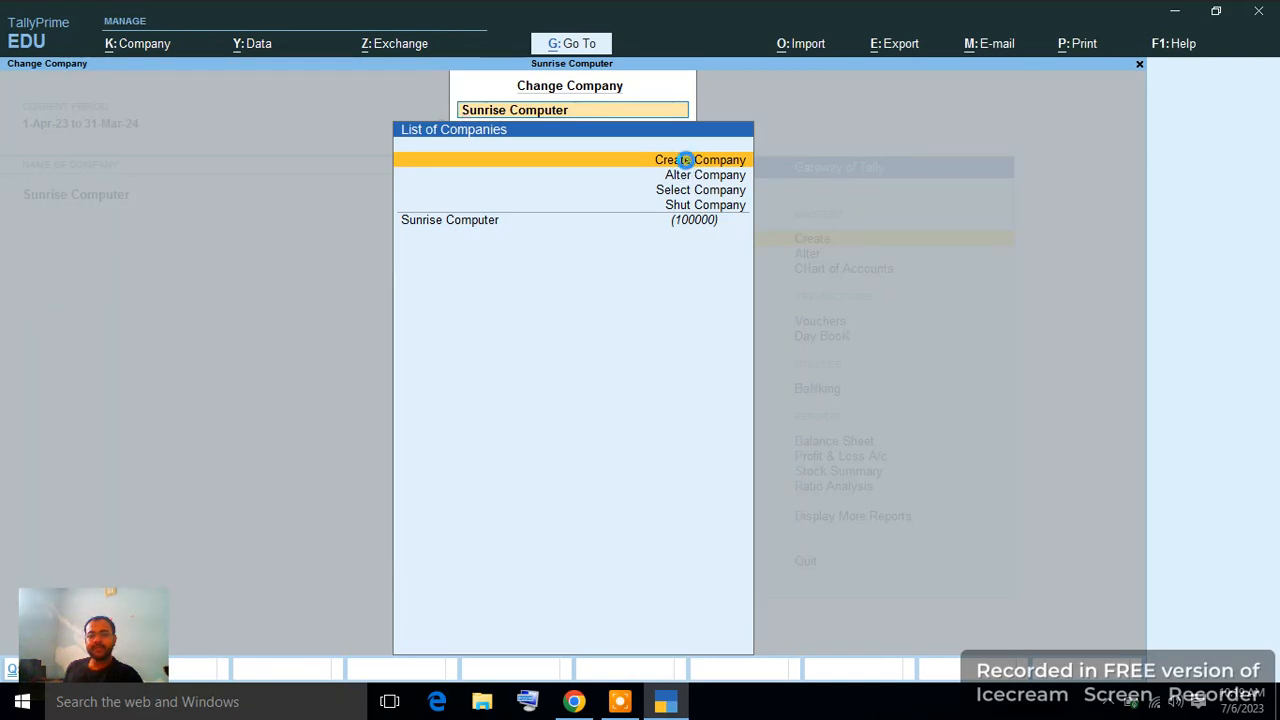
Start a new company named Ram Traders, keeping the same mailing name.
click(686, 160)
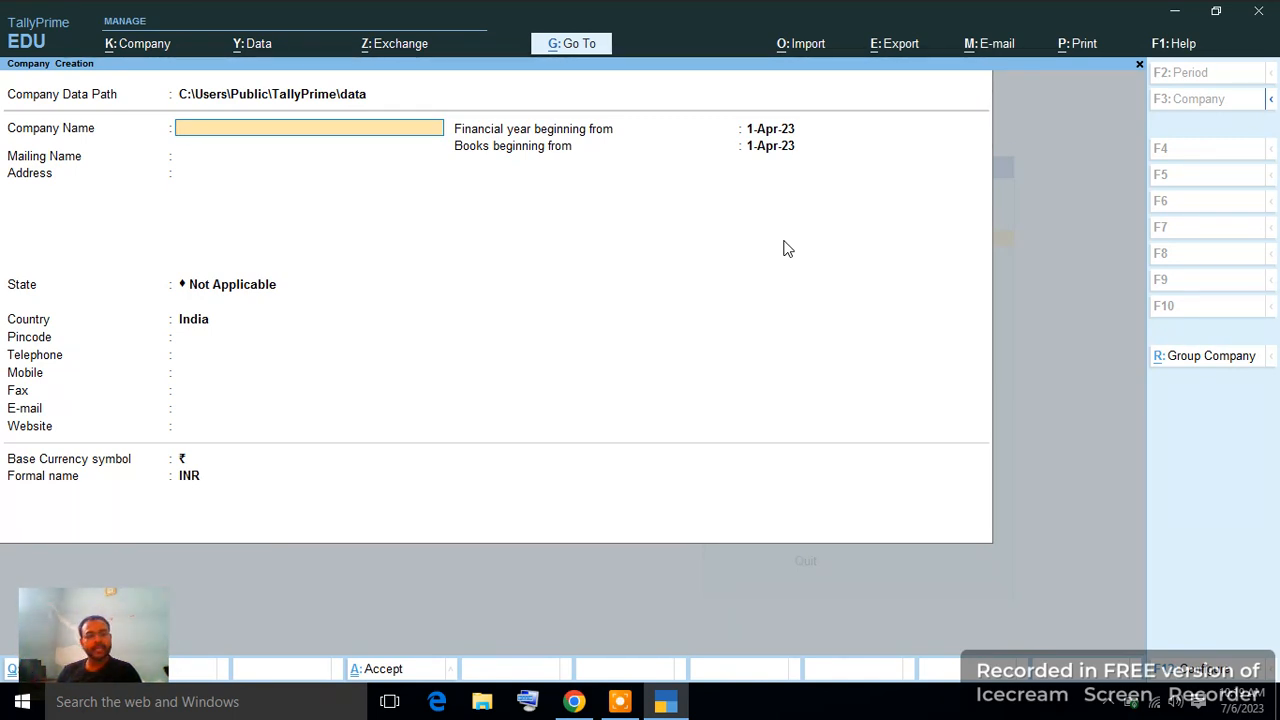
text(m)
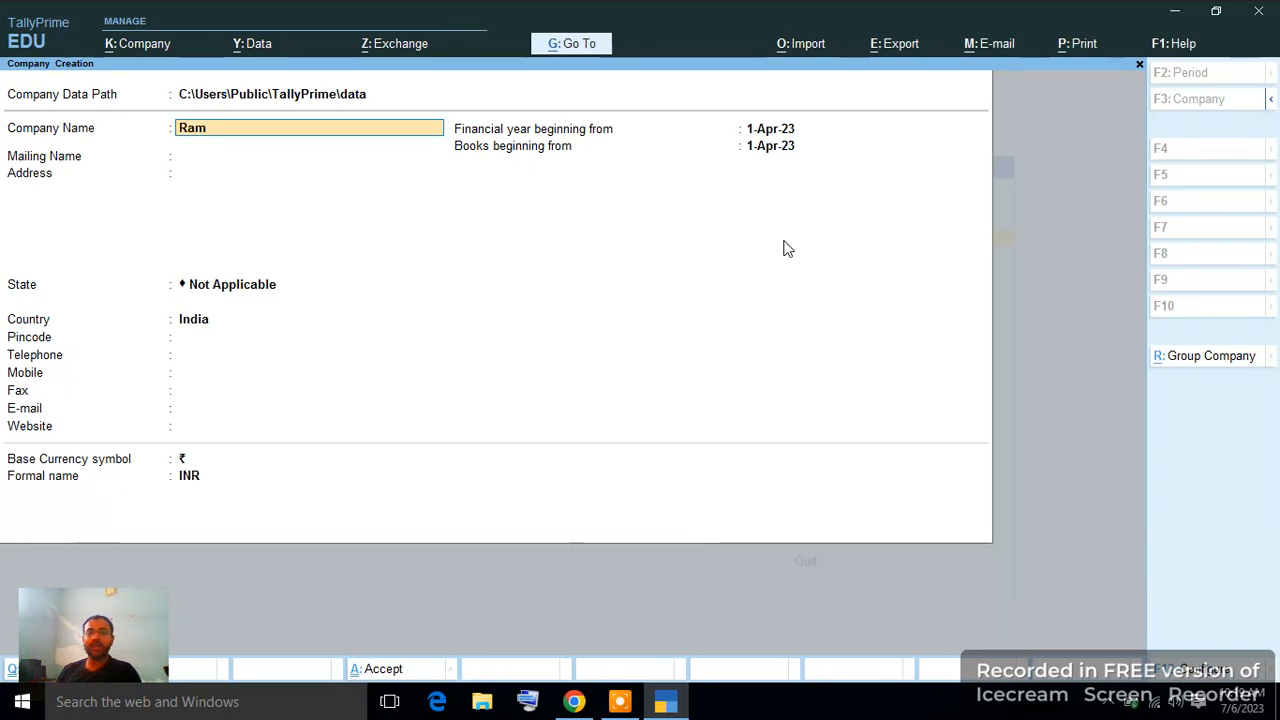
text( Traders)
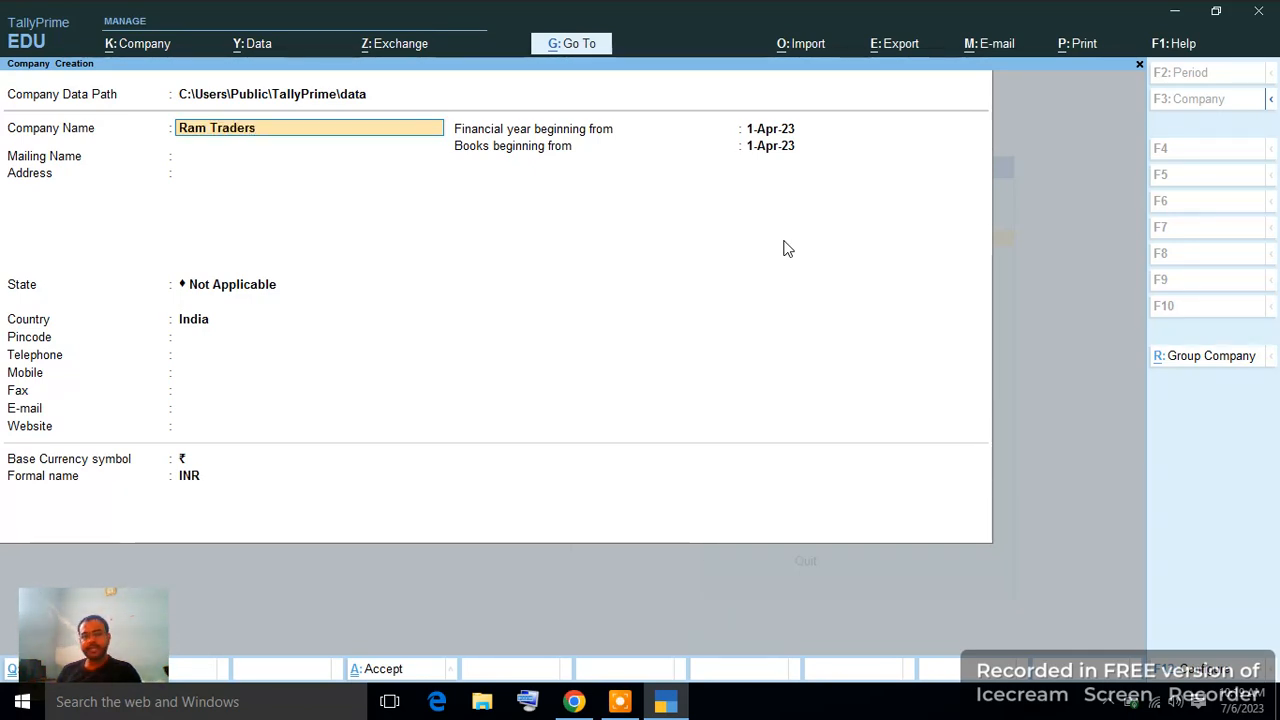
key(Return)
key(Return)
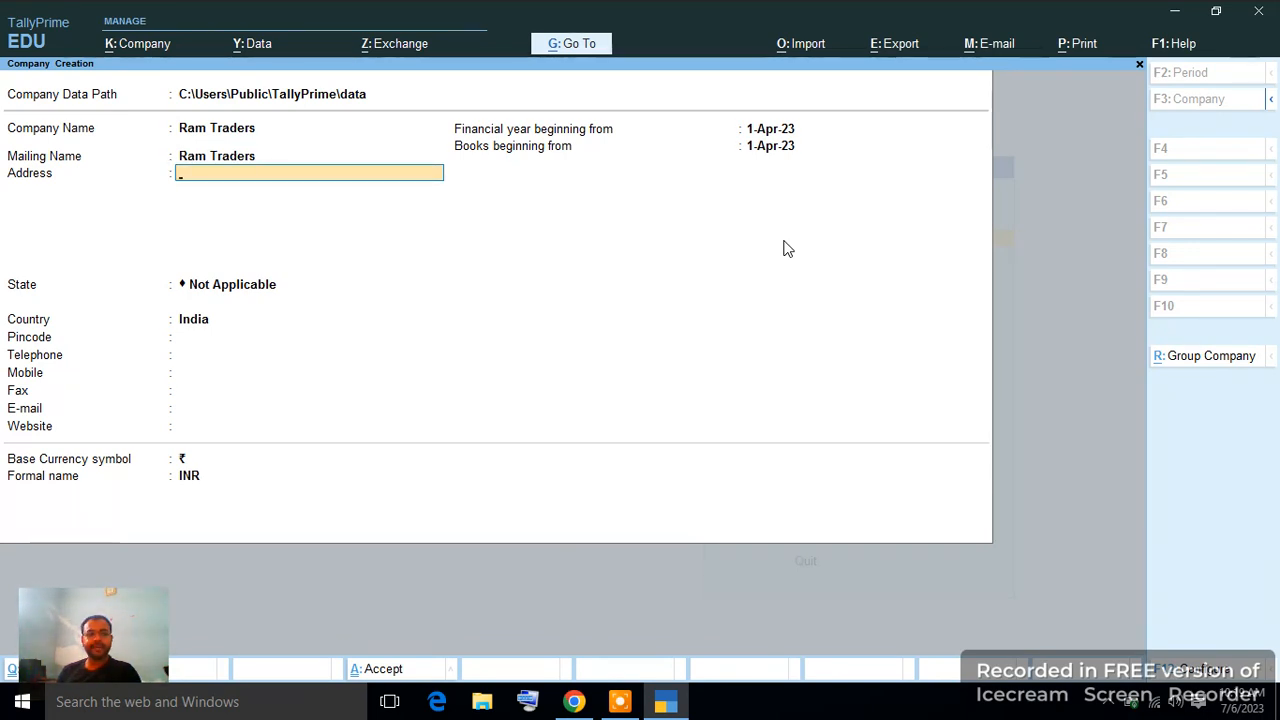
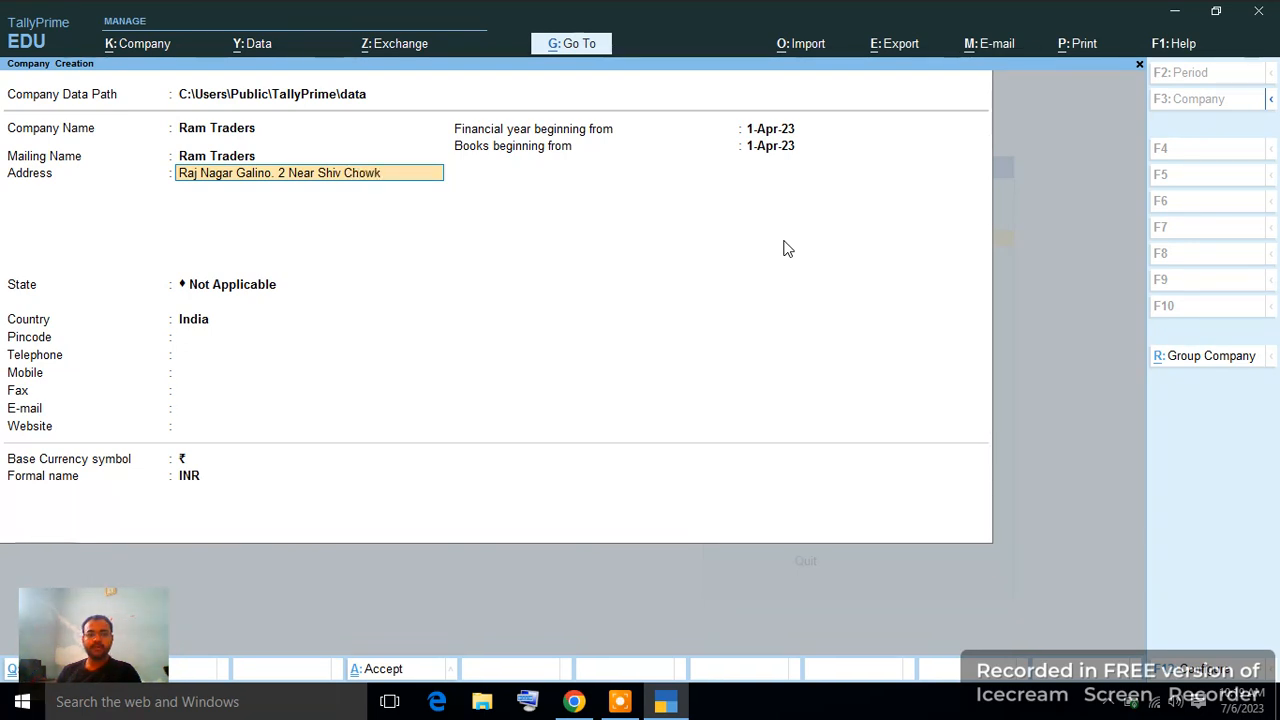
Enter the company's two-line postal address, correcting a typo in the first line.
key(Return)
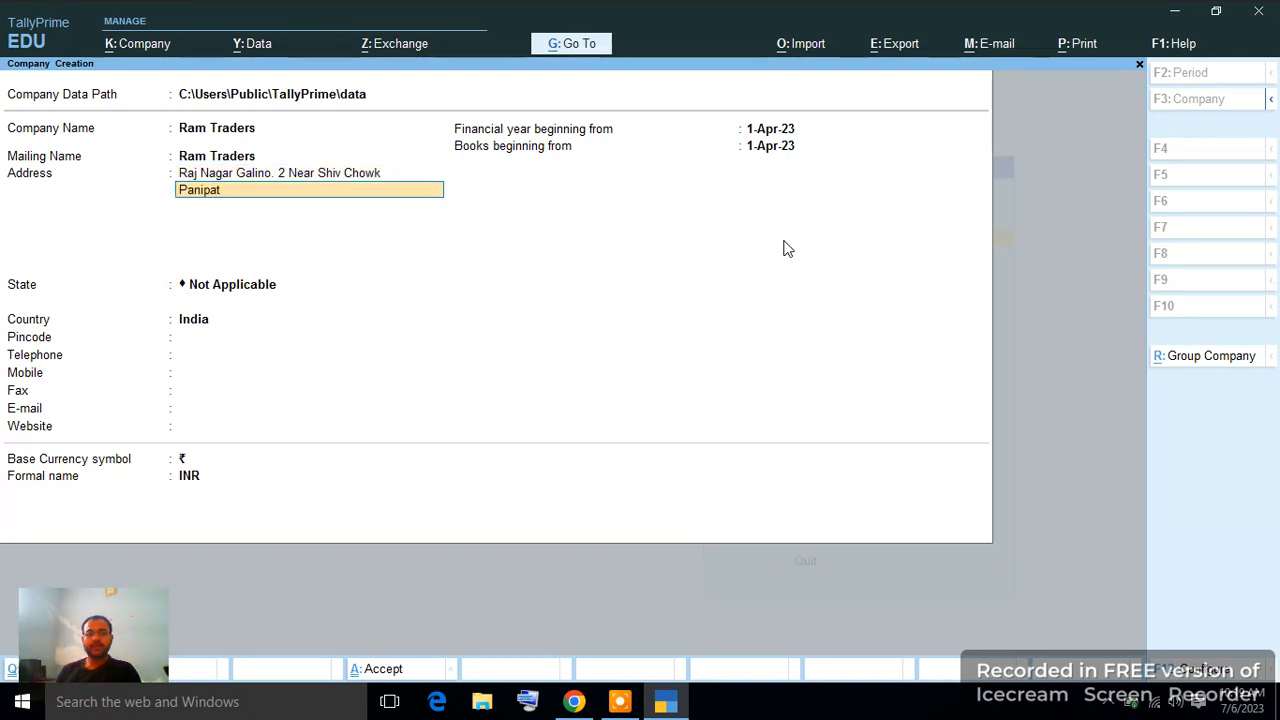
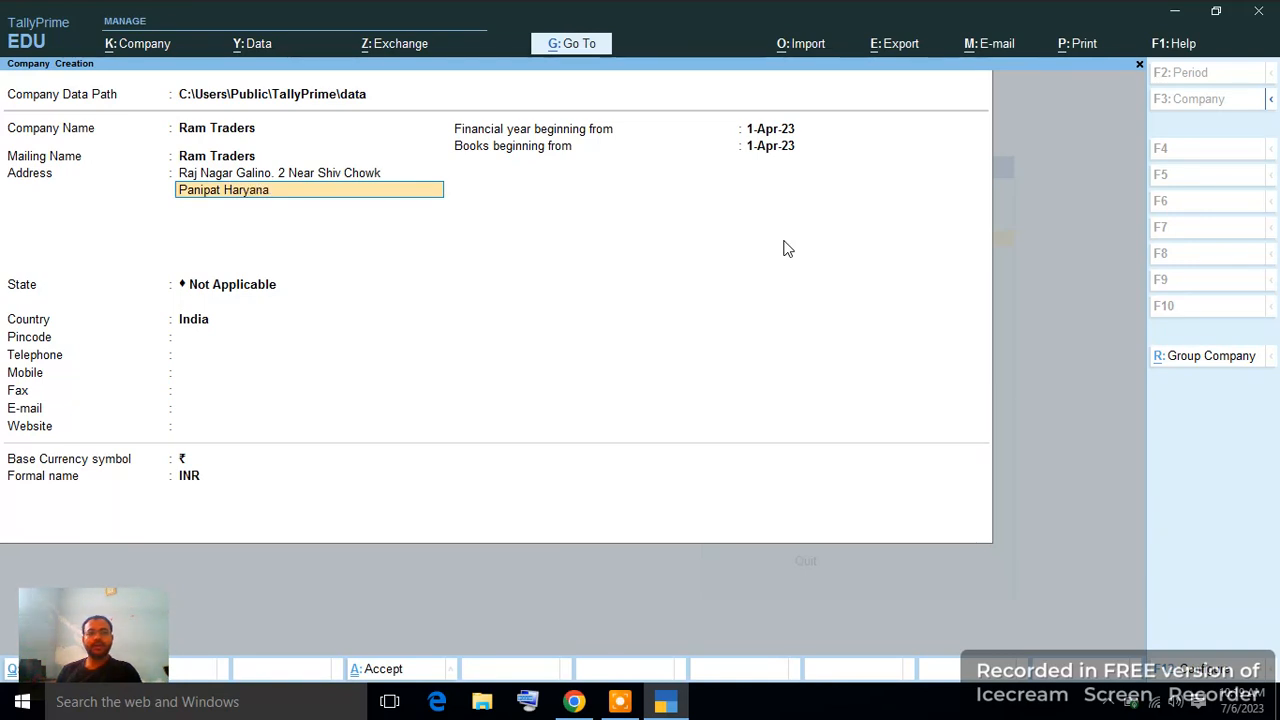
key(Return)
key(Return)
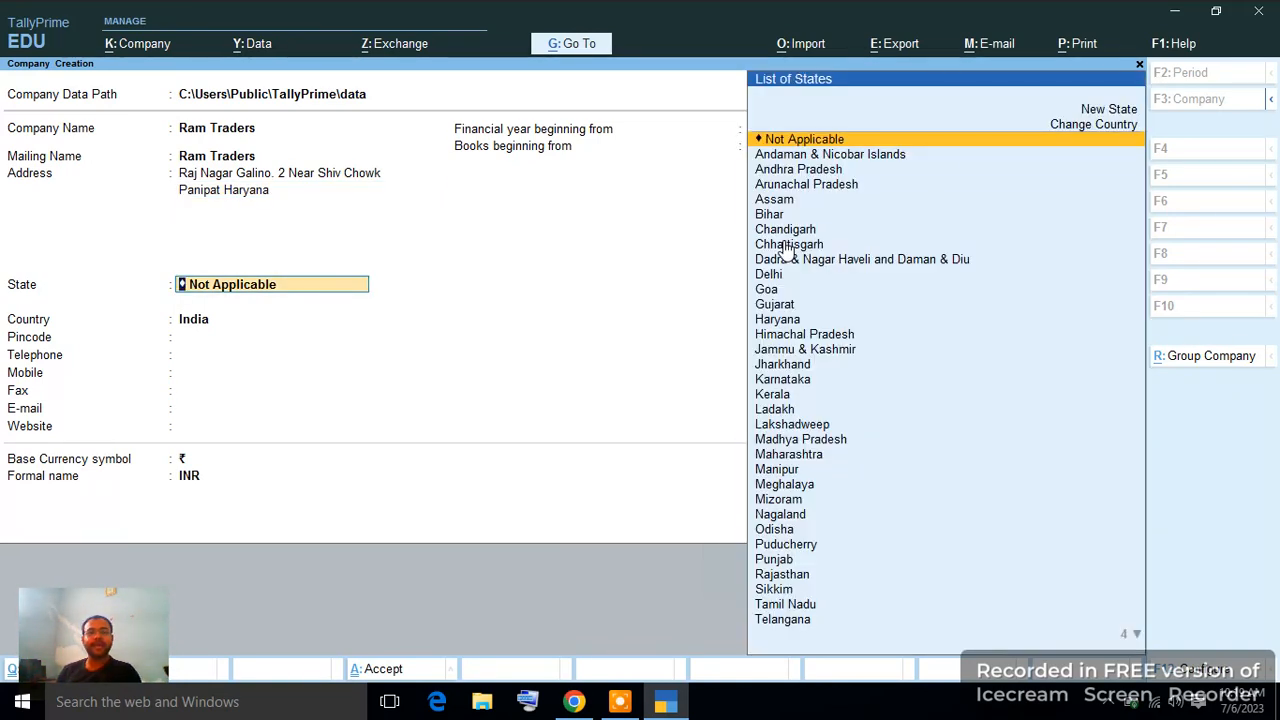
Set the state to Haryana, fill in the pincode and leave the telephone blank.
text(Ha)
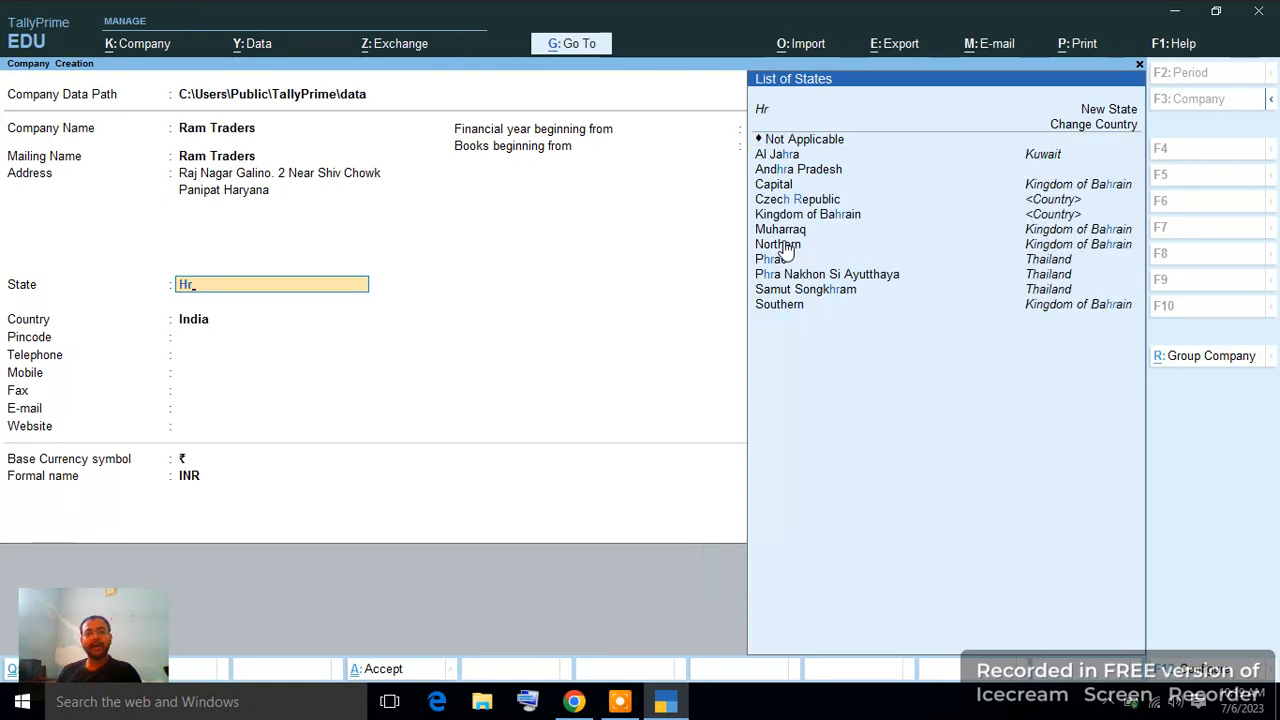
key(BackSpace)
text(ar)
key(Return)
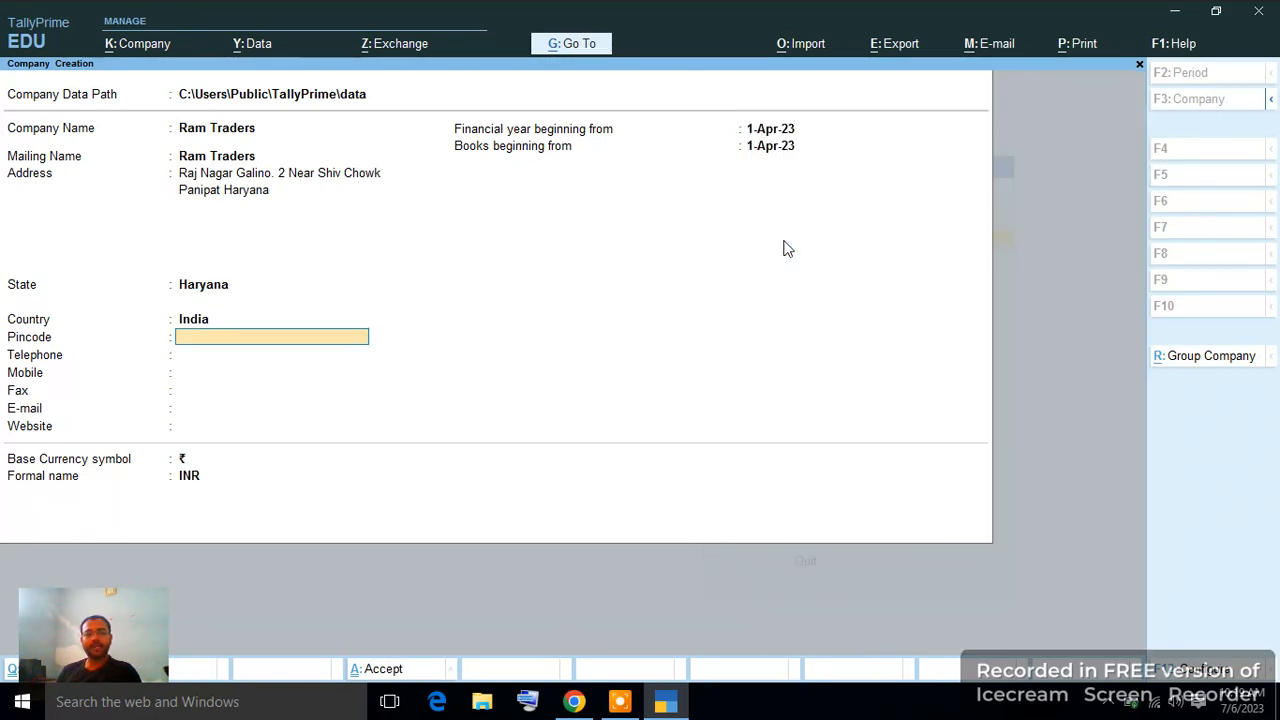
text(132103)
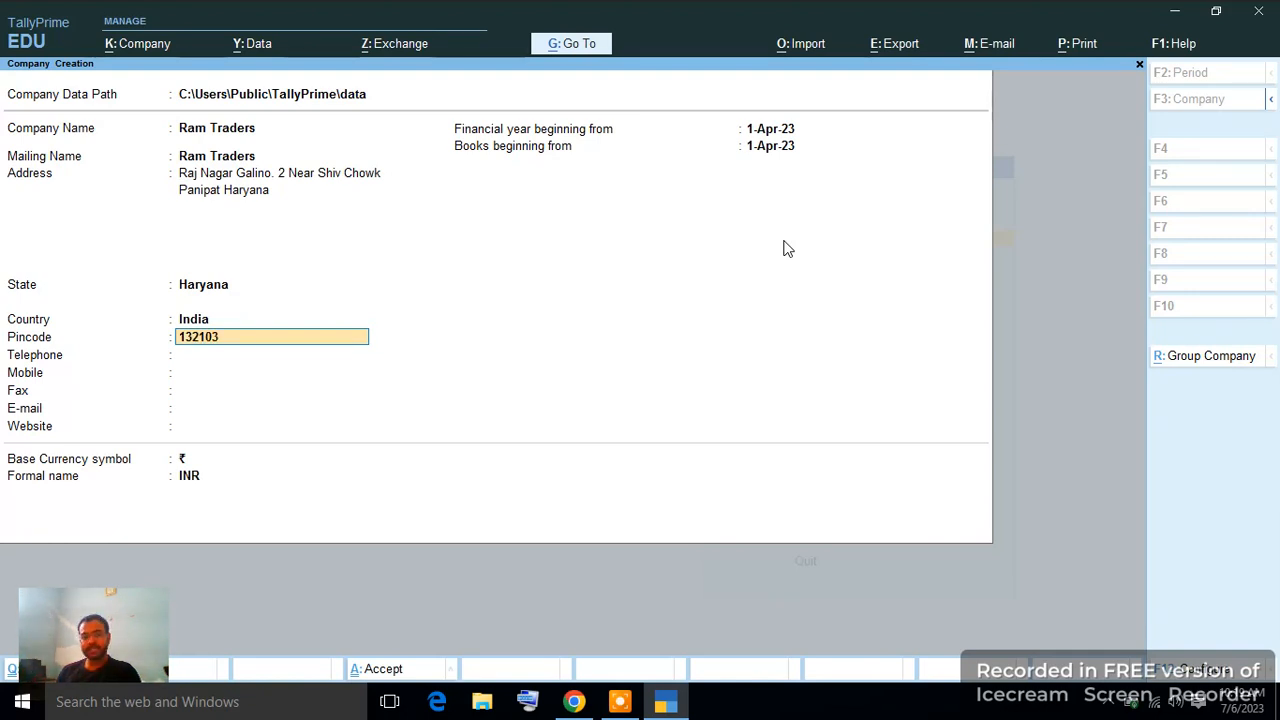
key(Return)
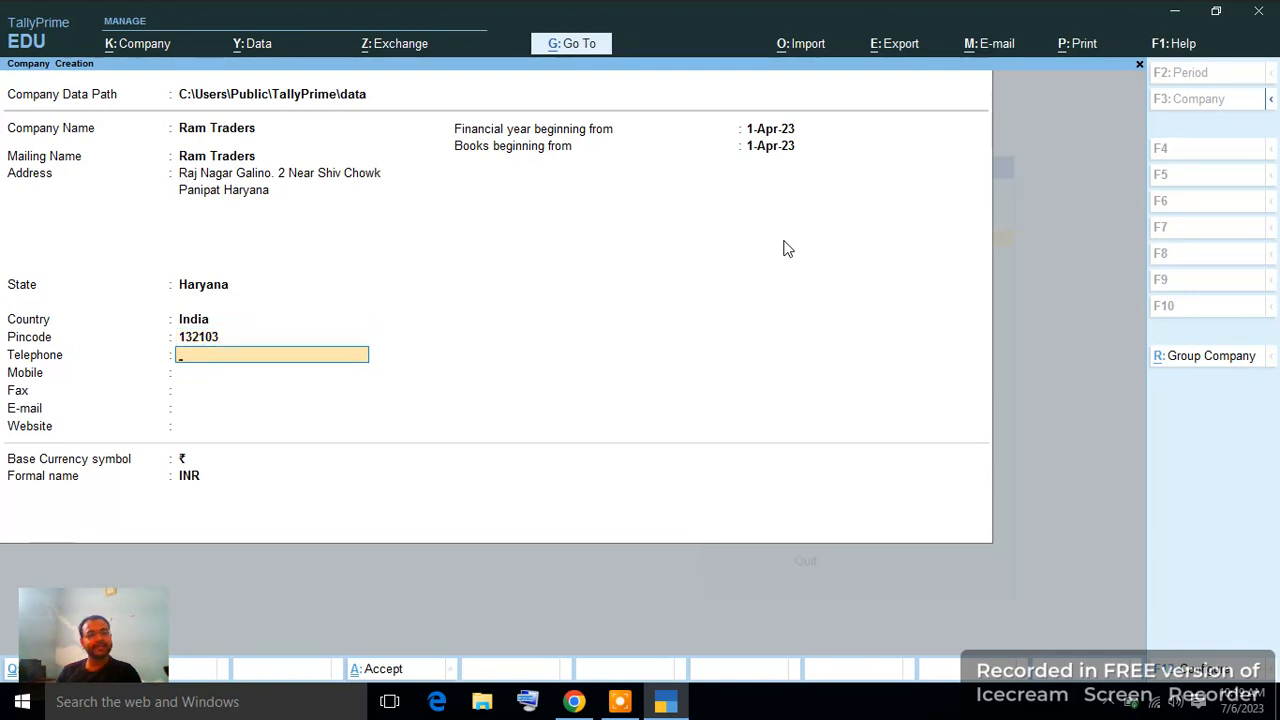
key(Return)
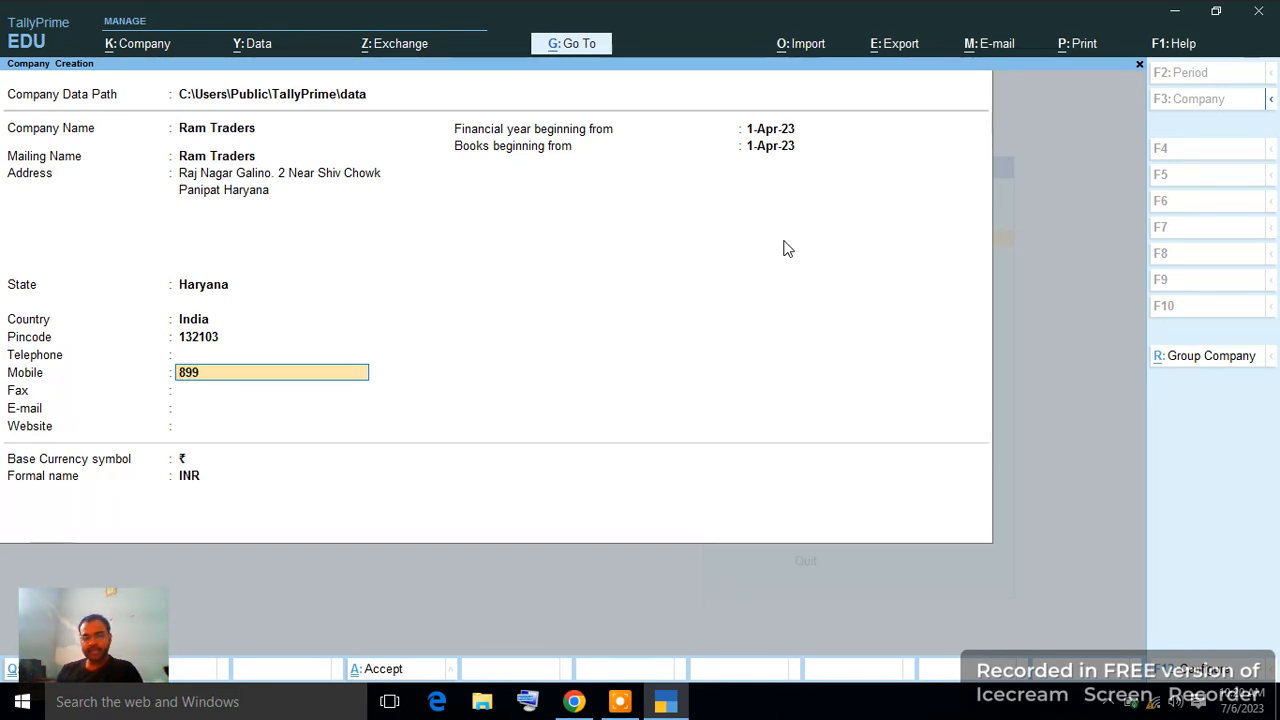
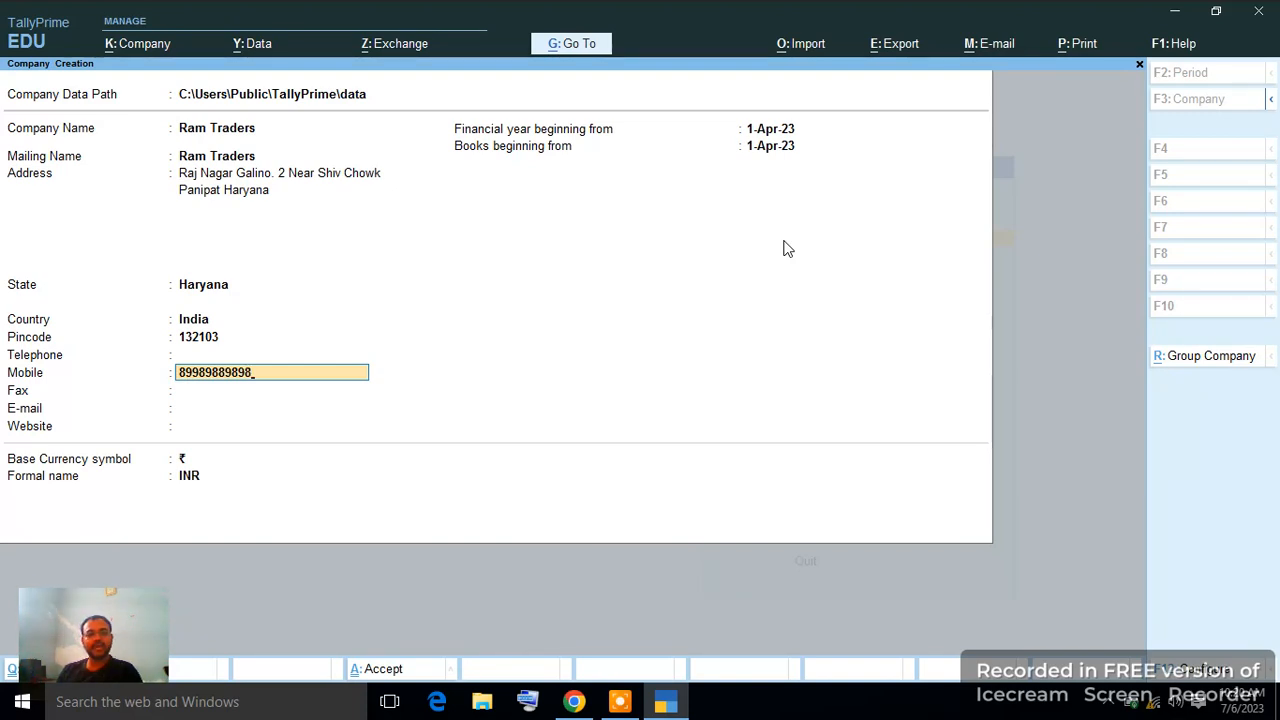
Enter the company's mobile number and website ramtraders.com, keeping the financial year start date.
key(Return)
key(Return)
key(Return)
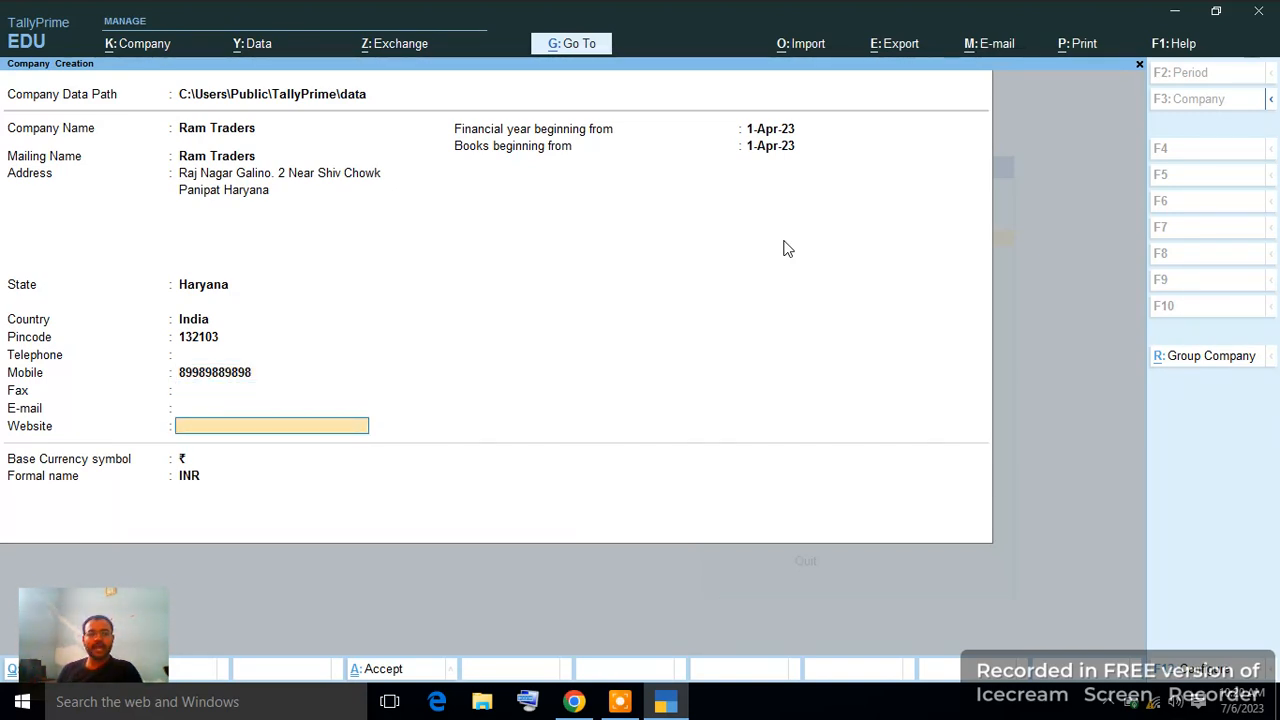
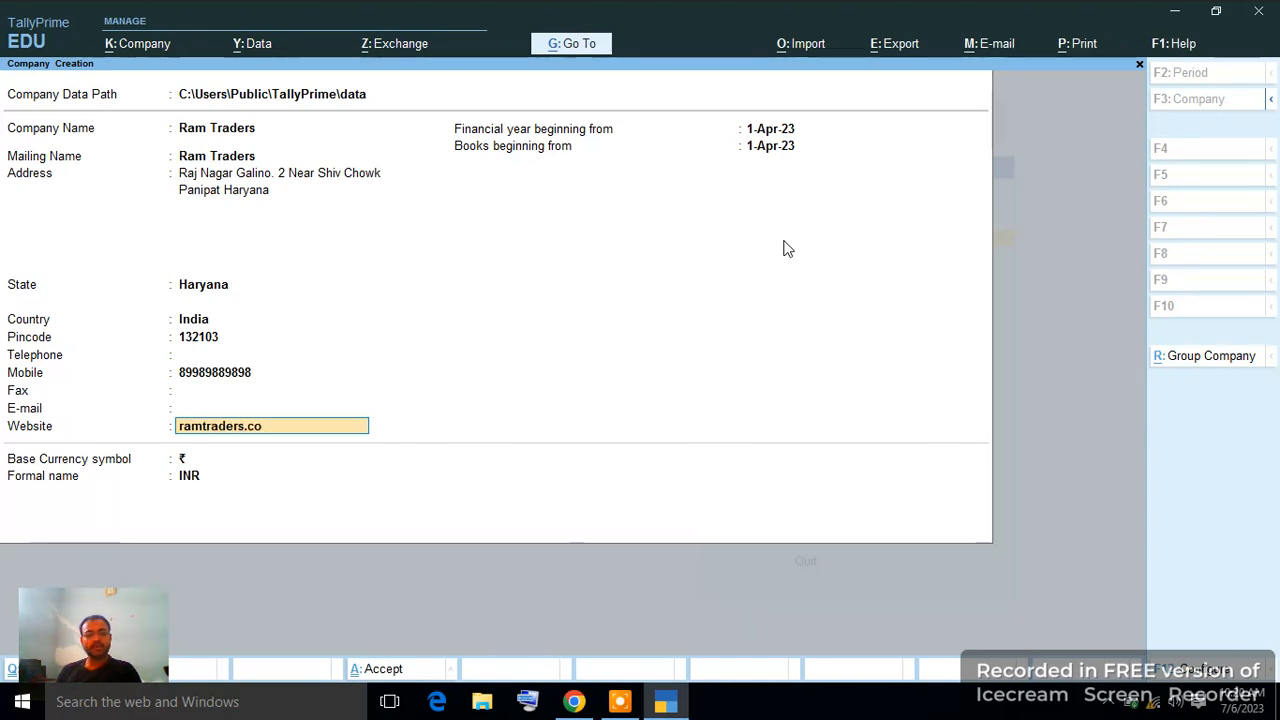
key(Return)
key(Return)
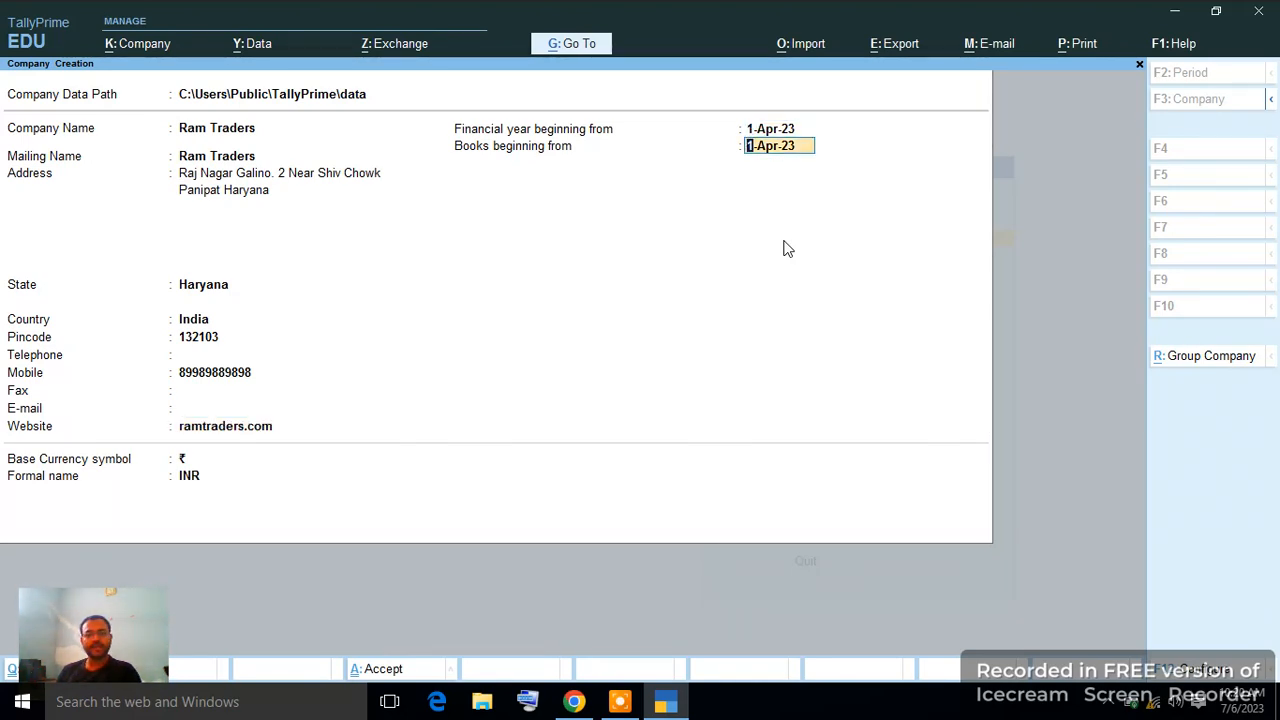
key(Return)
key(Return)
key(Return)
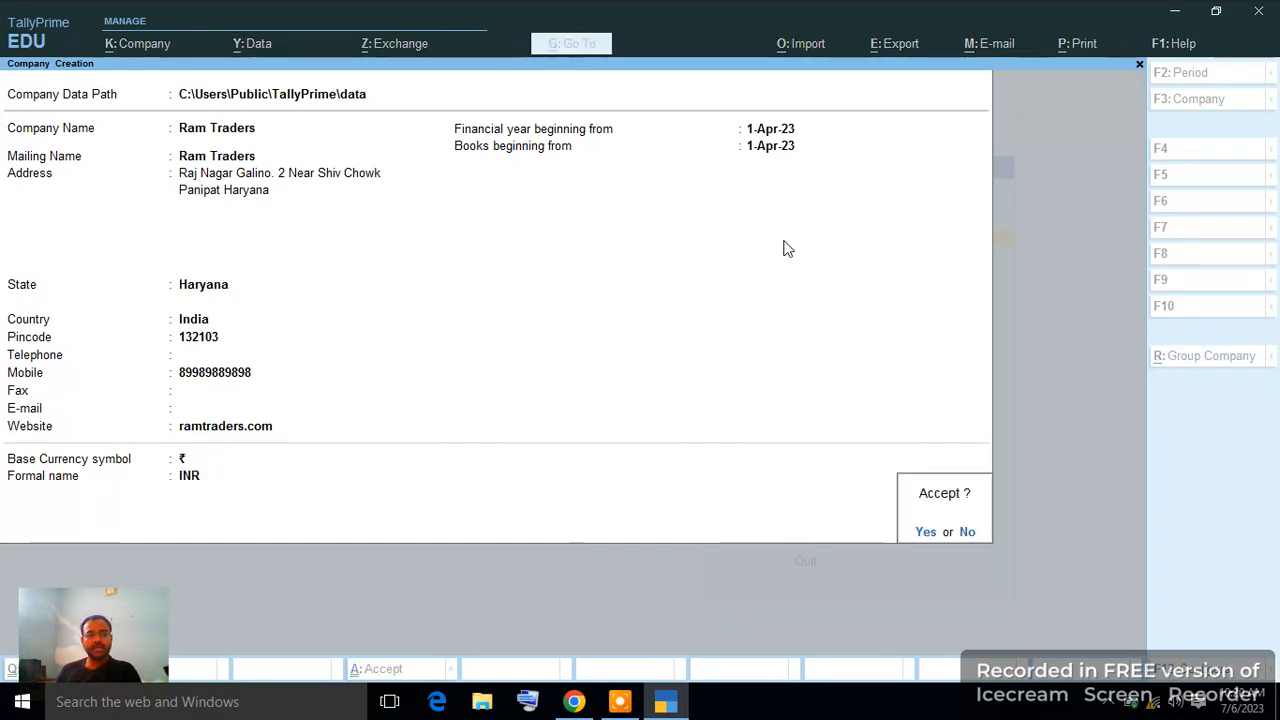
Go back and fill in the company's e-mail address, then finish the form.
key(n)
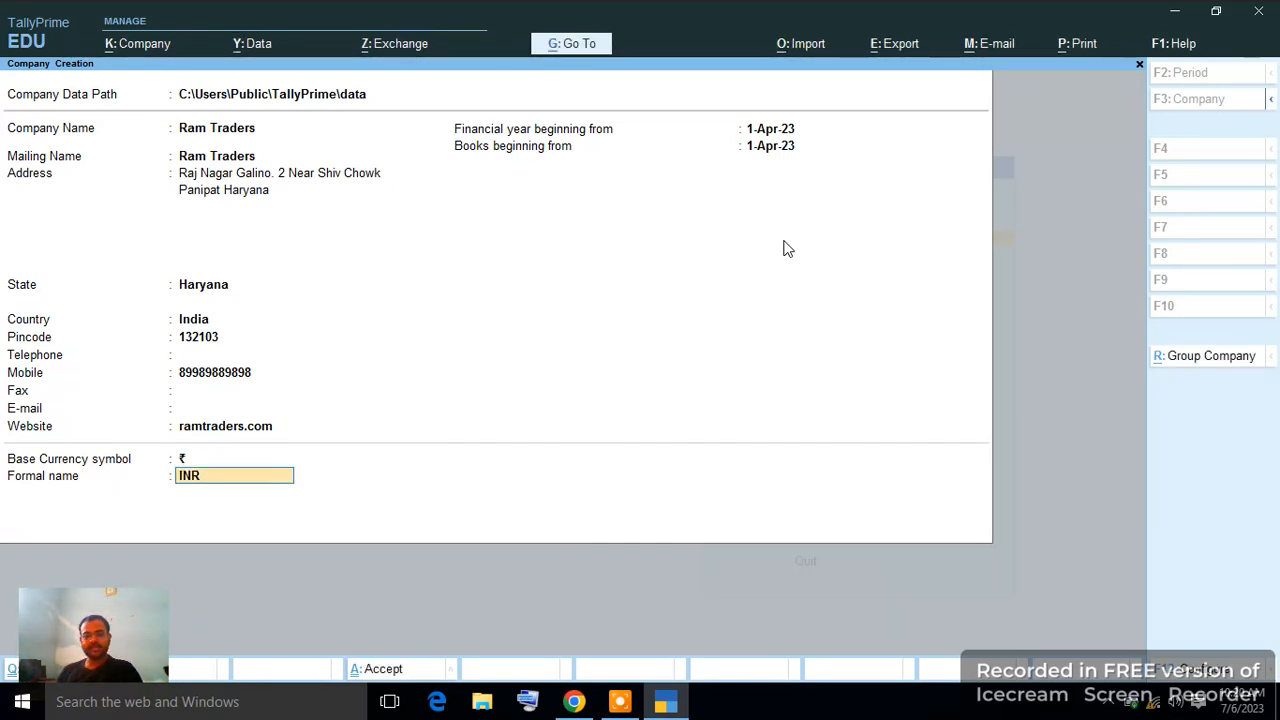
key(Up)
key(Up)
key(Up)
key(Up)
key(Up)
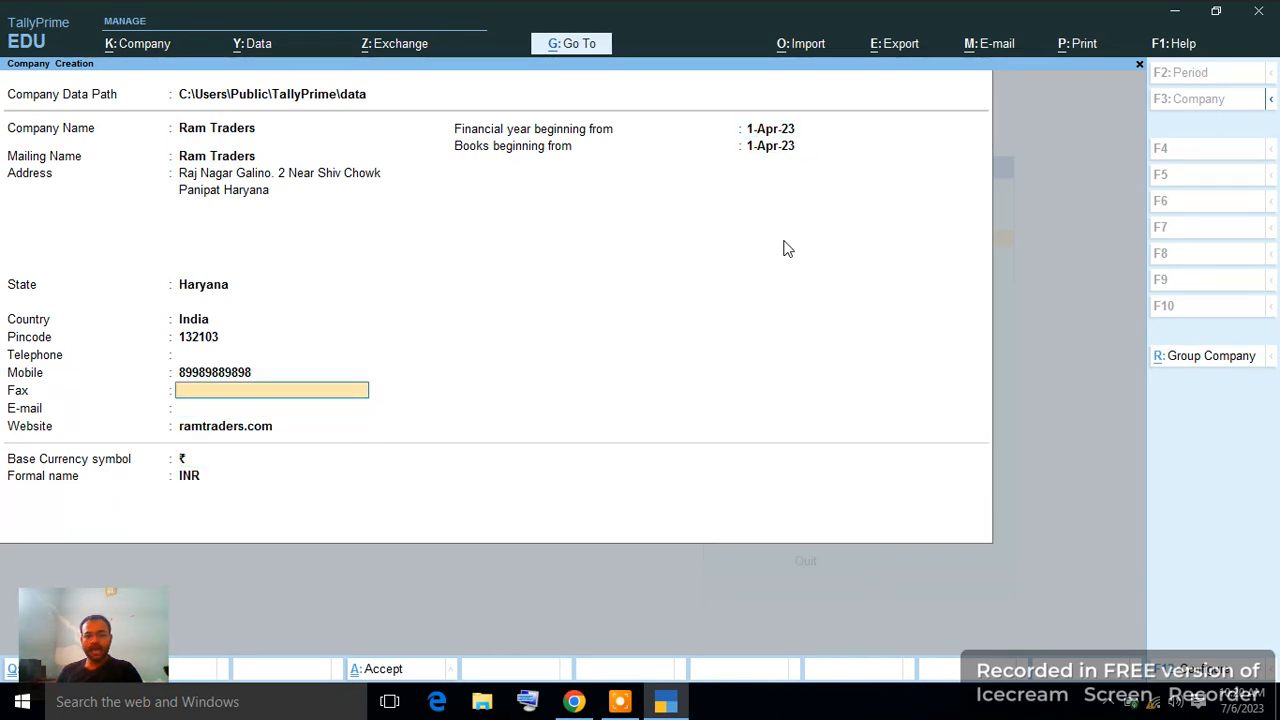
key(Down)
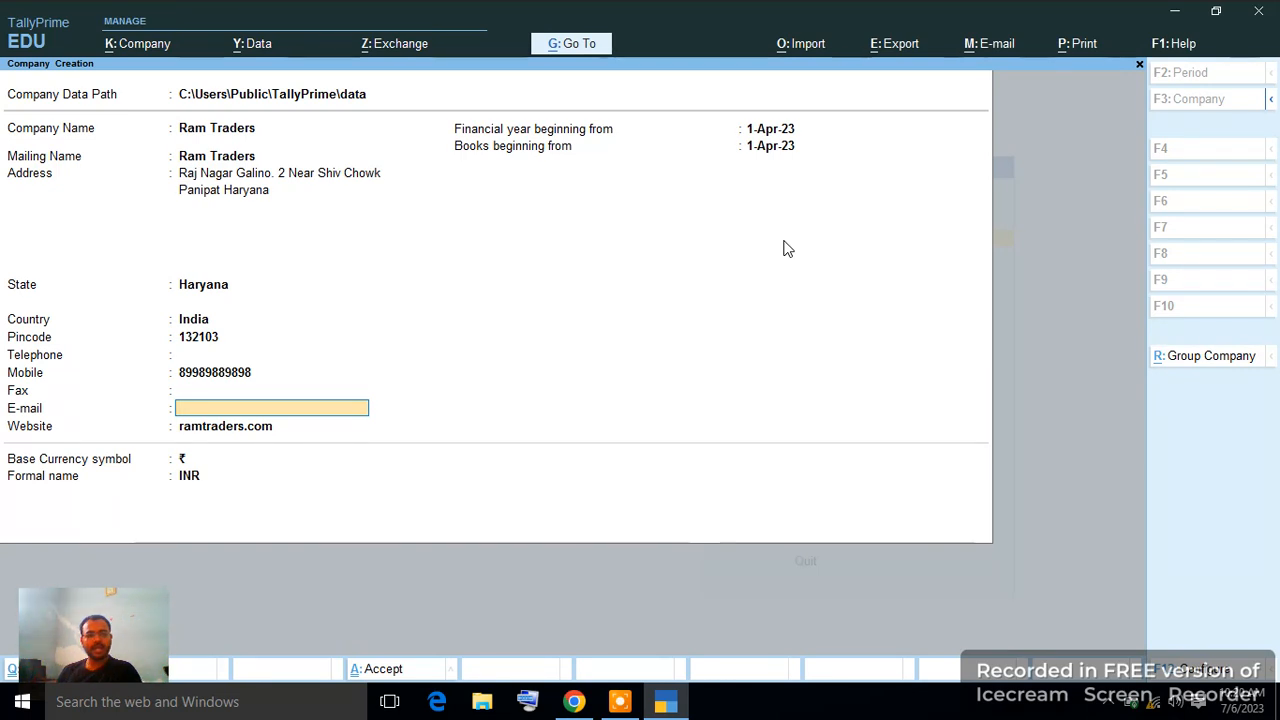
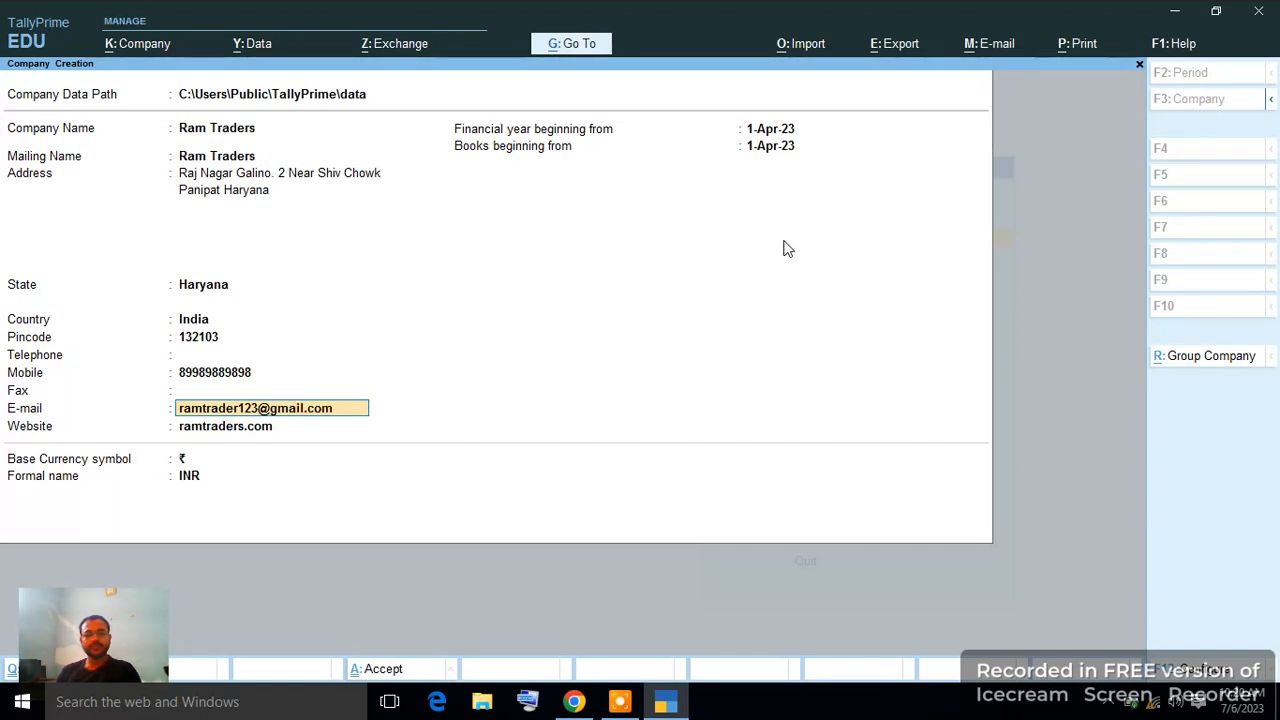
key(Return)
key(Return)
key(Return)
key(Return)
key(Return)
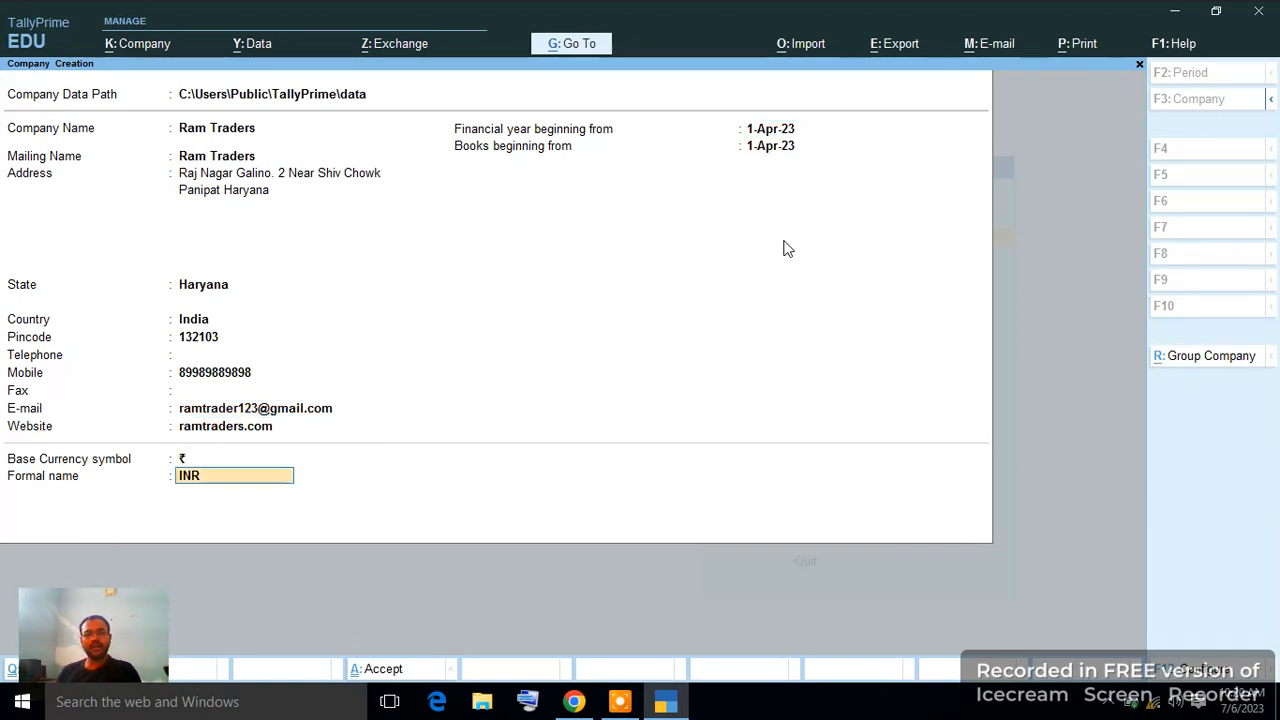
key(Return)
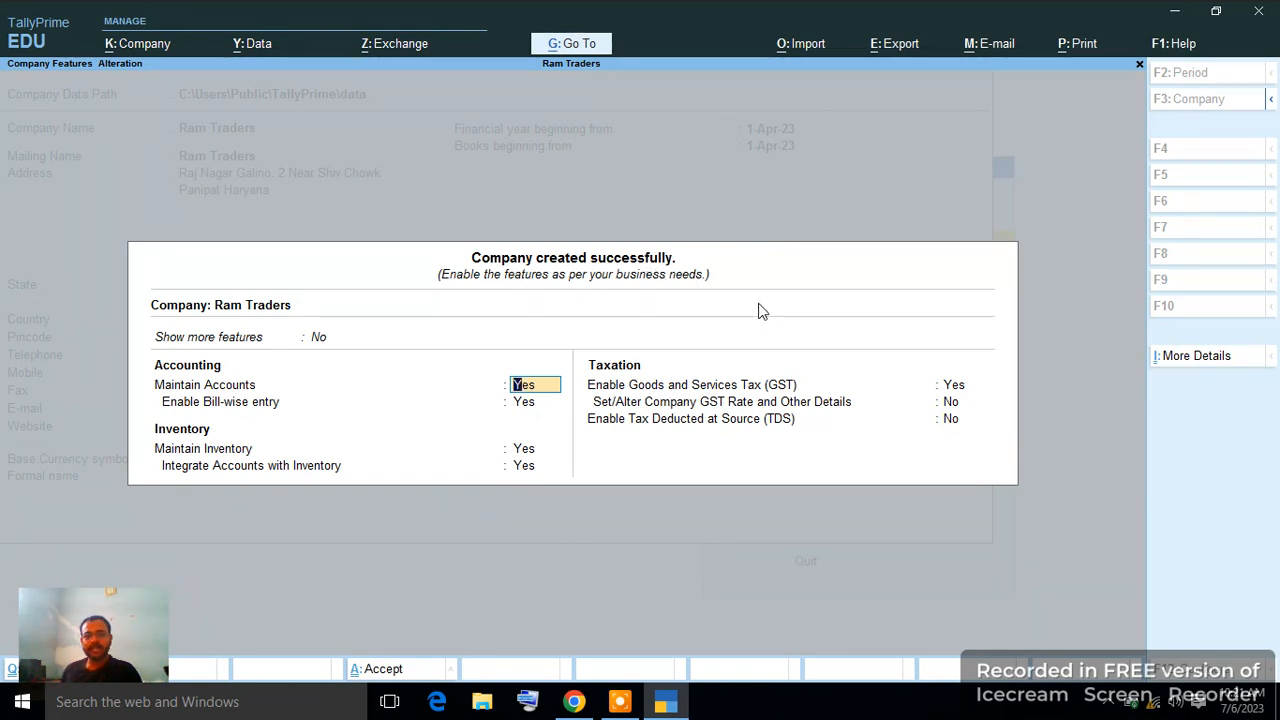
Keep Maintain Accounts, bill-wise entry, inventory and GST enabled, opening GST Details.
key(Return)
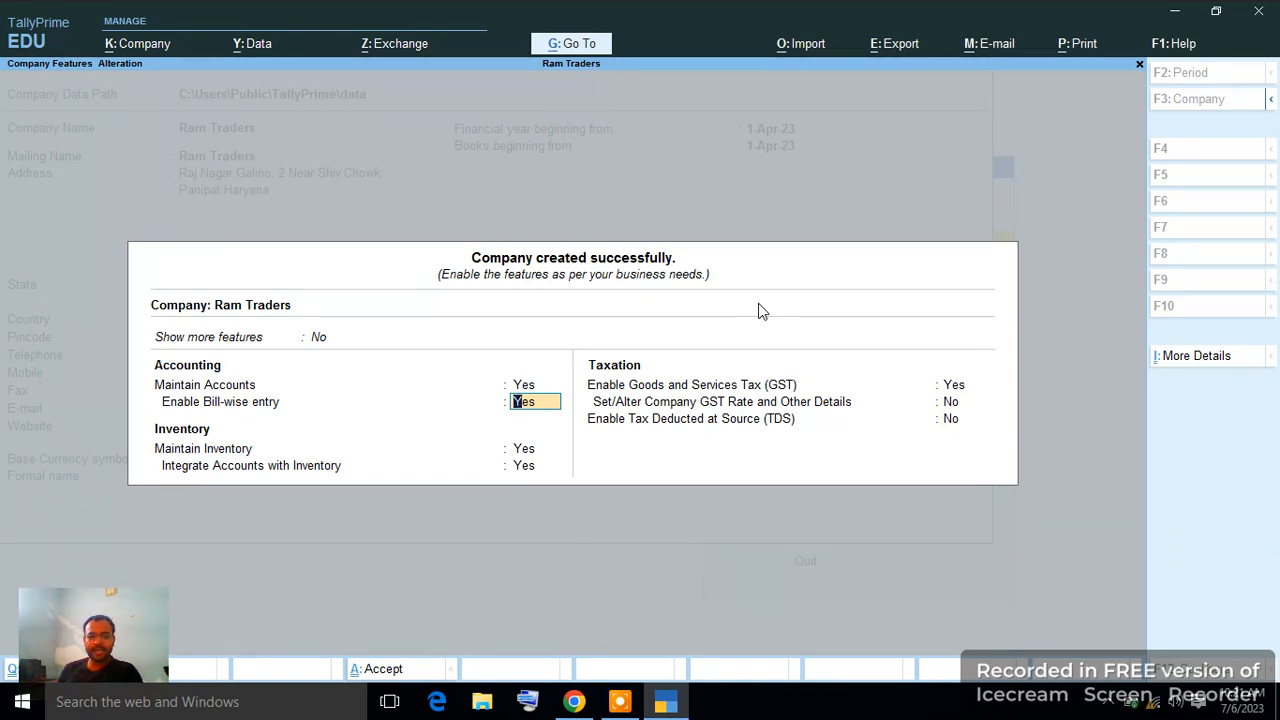
key(Return)
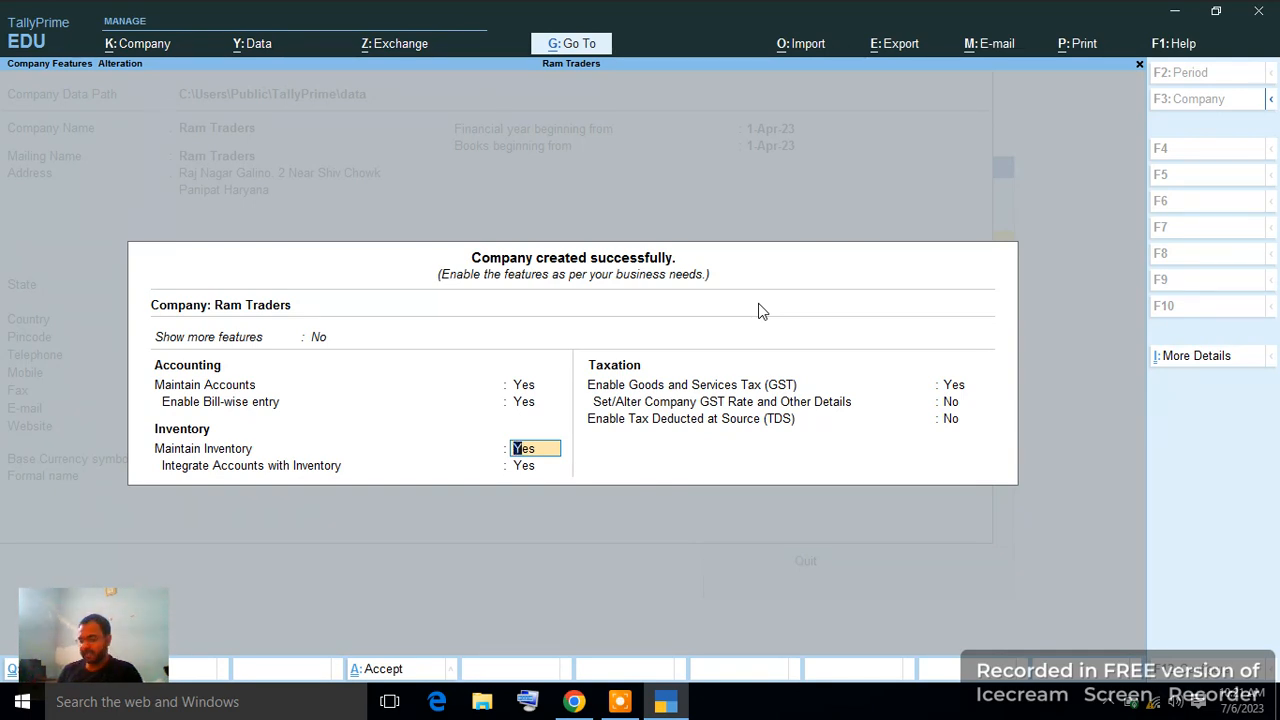
key(Return)
key(Return)
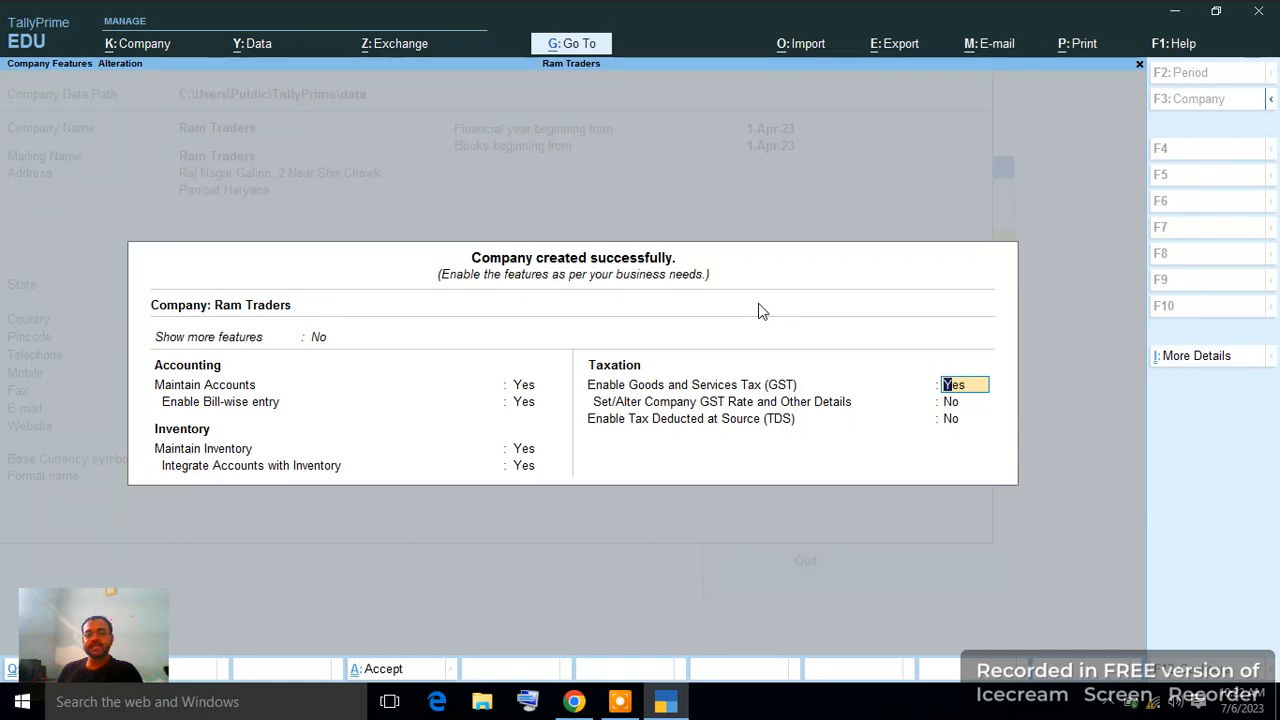
key(Return)
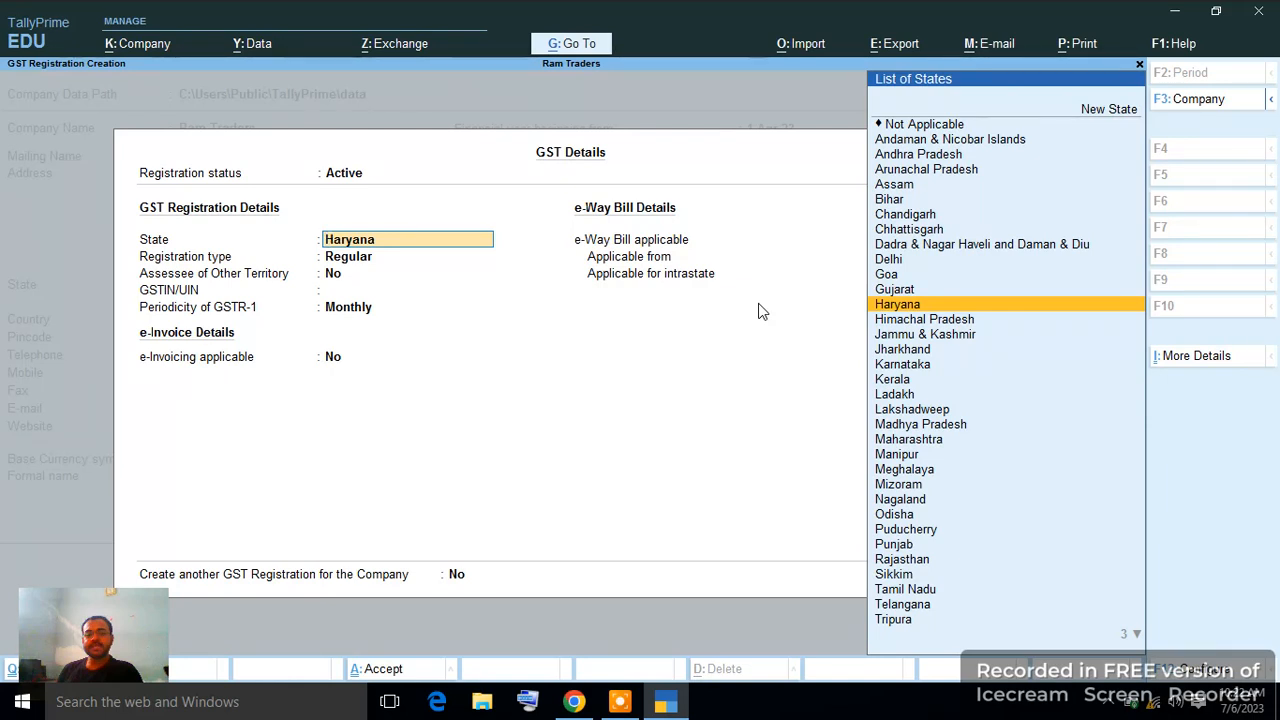
Register GST in Haryana as Regular, not other-territory, and enter the company's GSTIN.
key(Return)
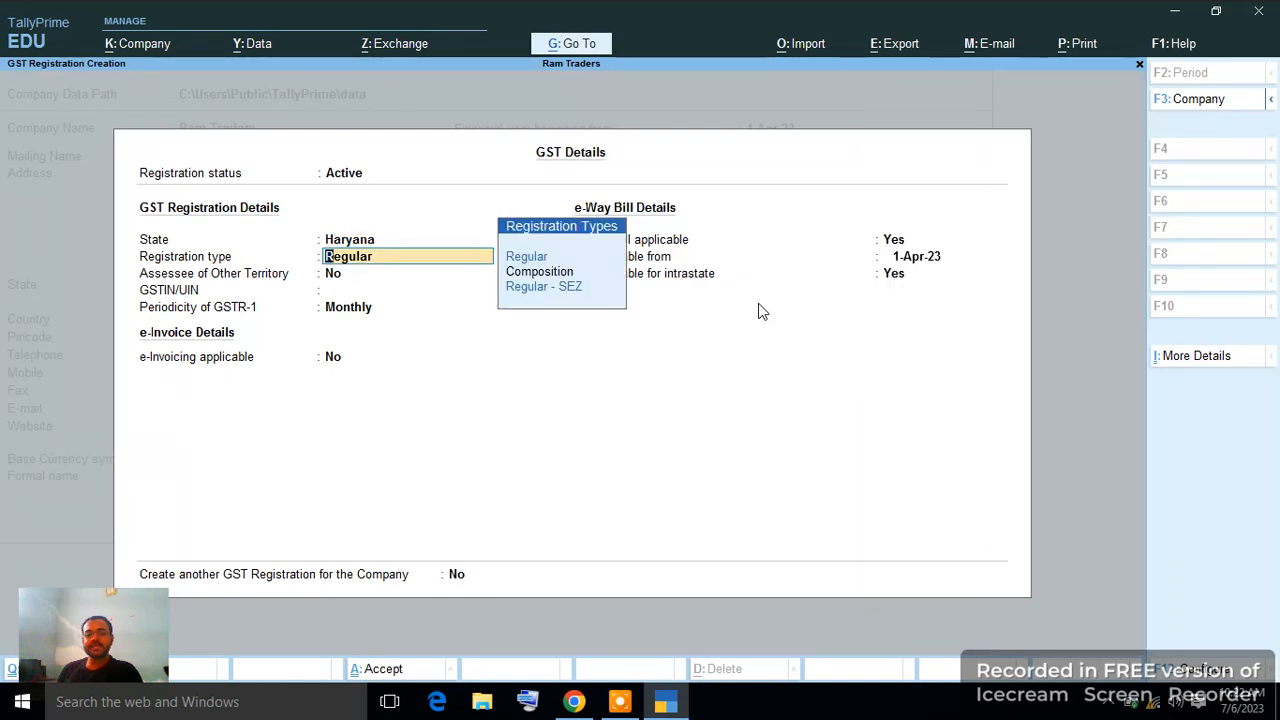
key(Return)
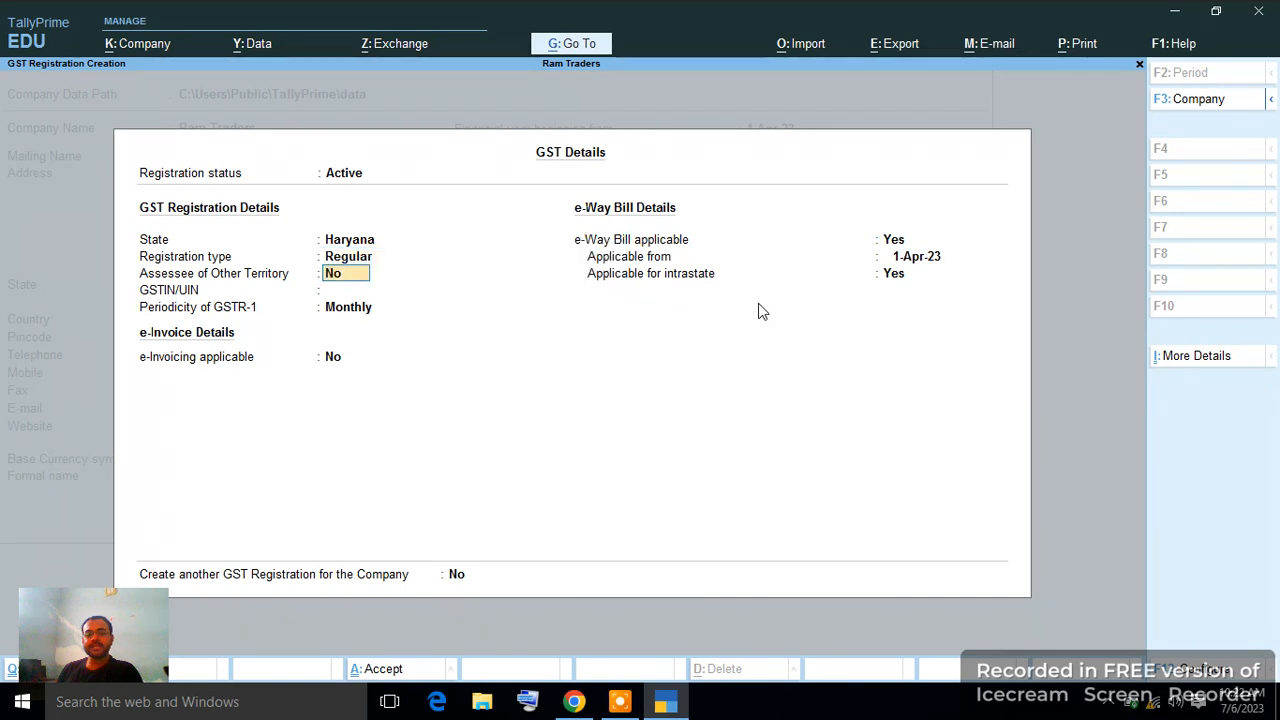
key(Return)
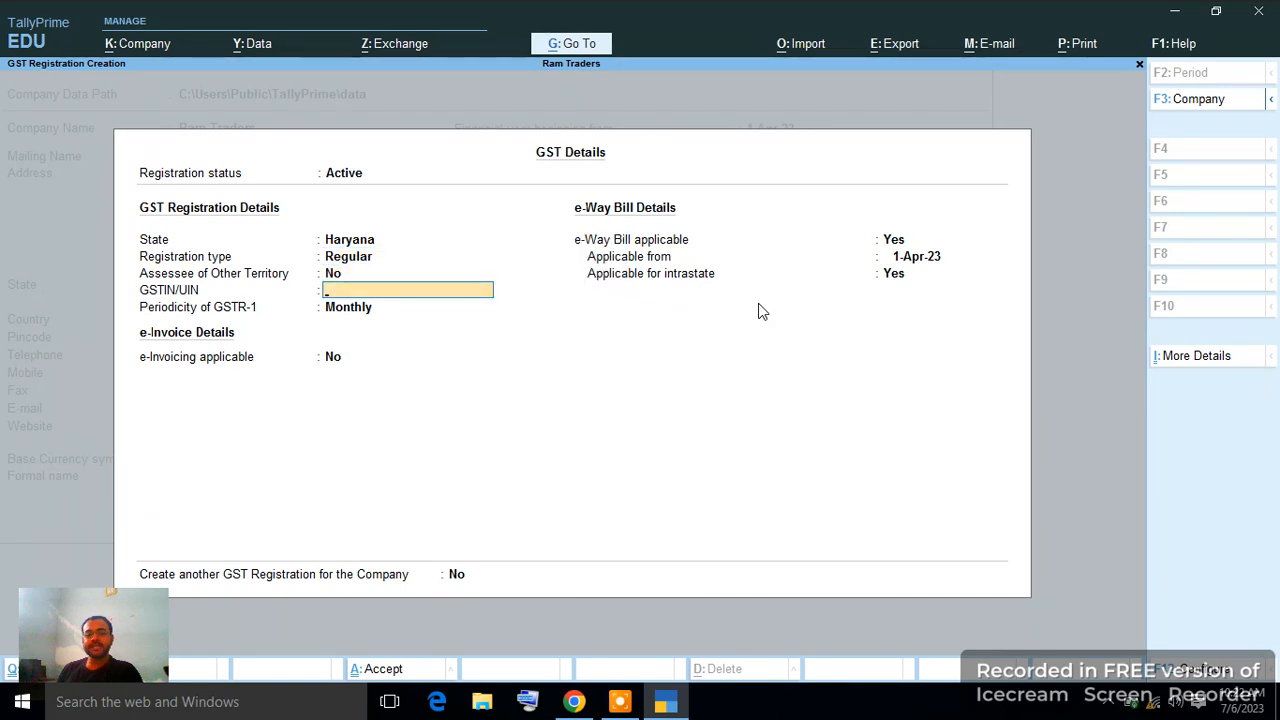
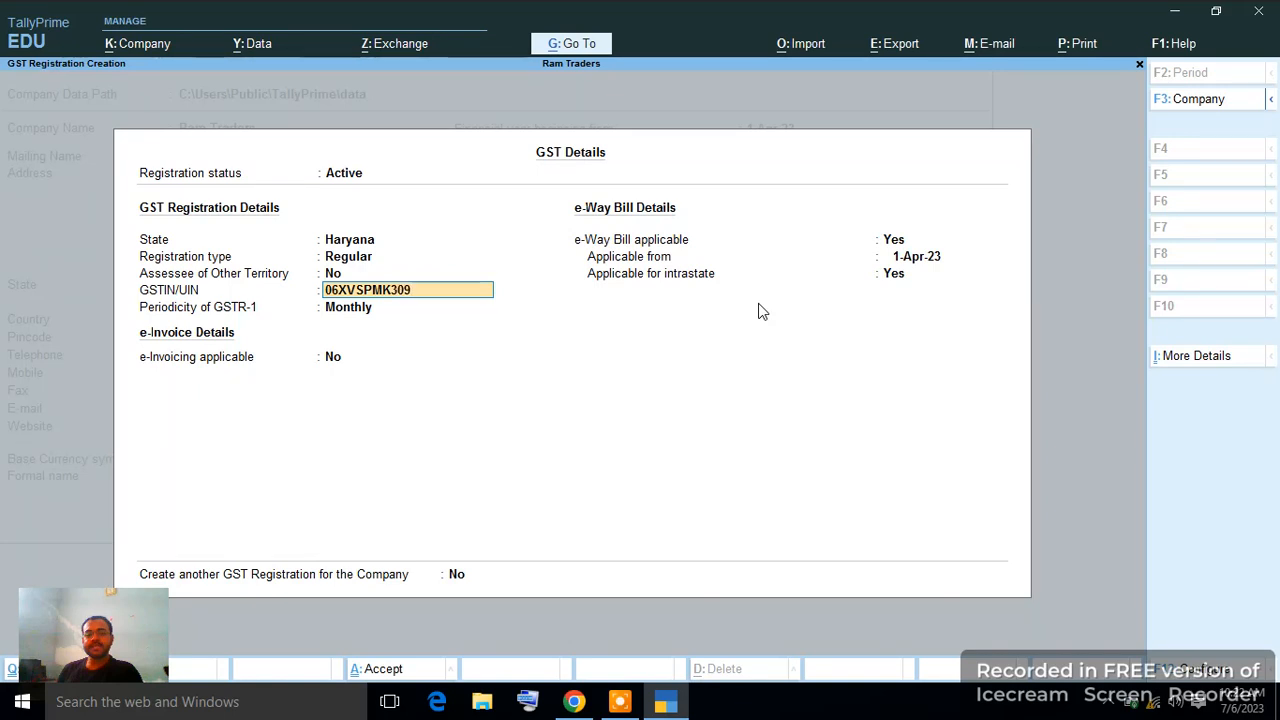
key(Return)
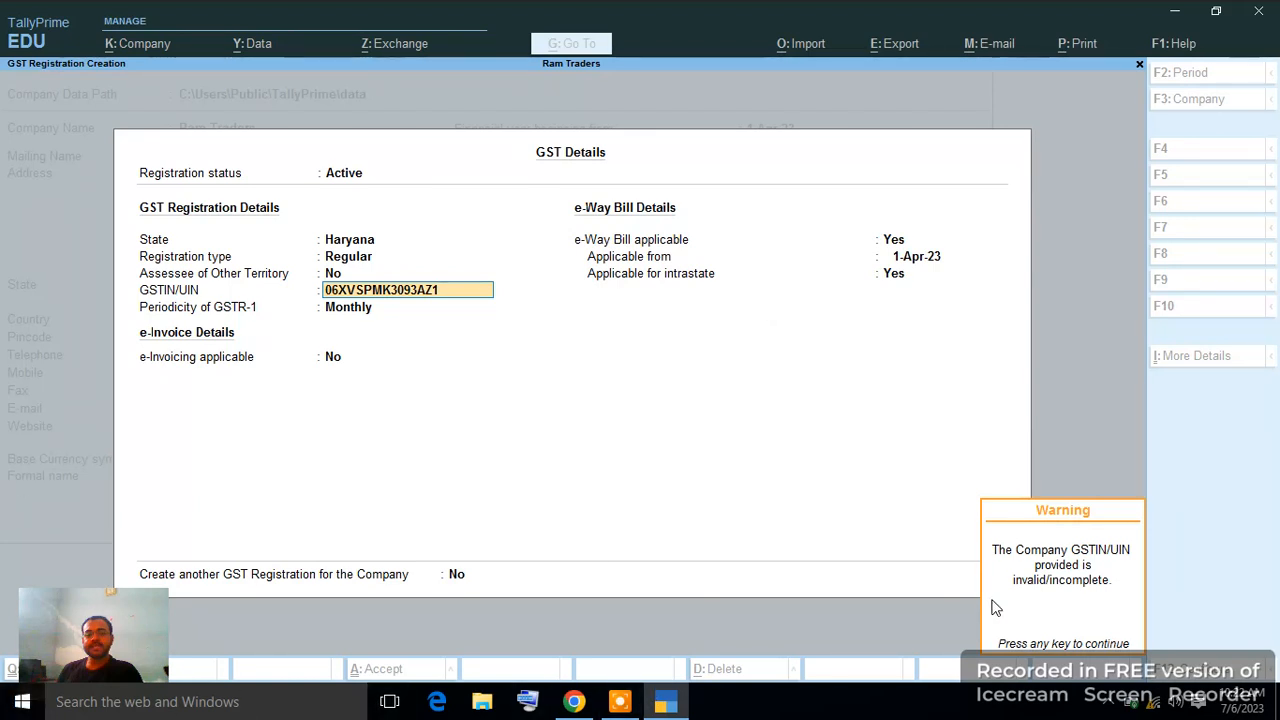
Dismiss the GSTIN warning, keep monthly GSTR-1, enable e-invoicing from 1-Apr-23, keep e-way bills.
key(Return)
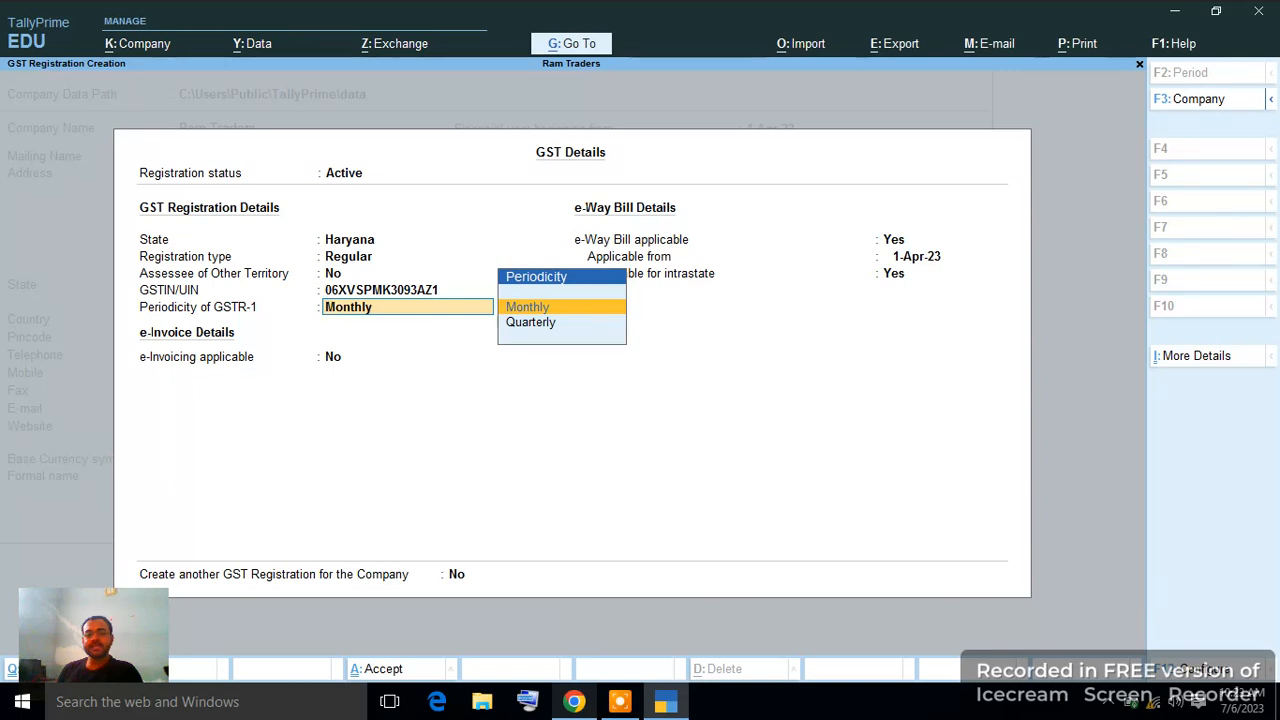
key(Return)
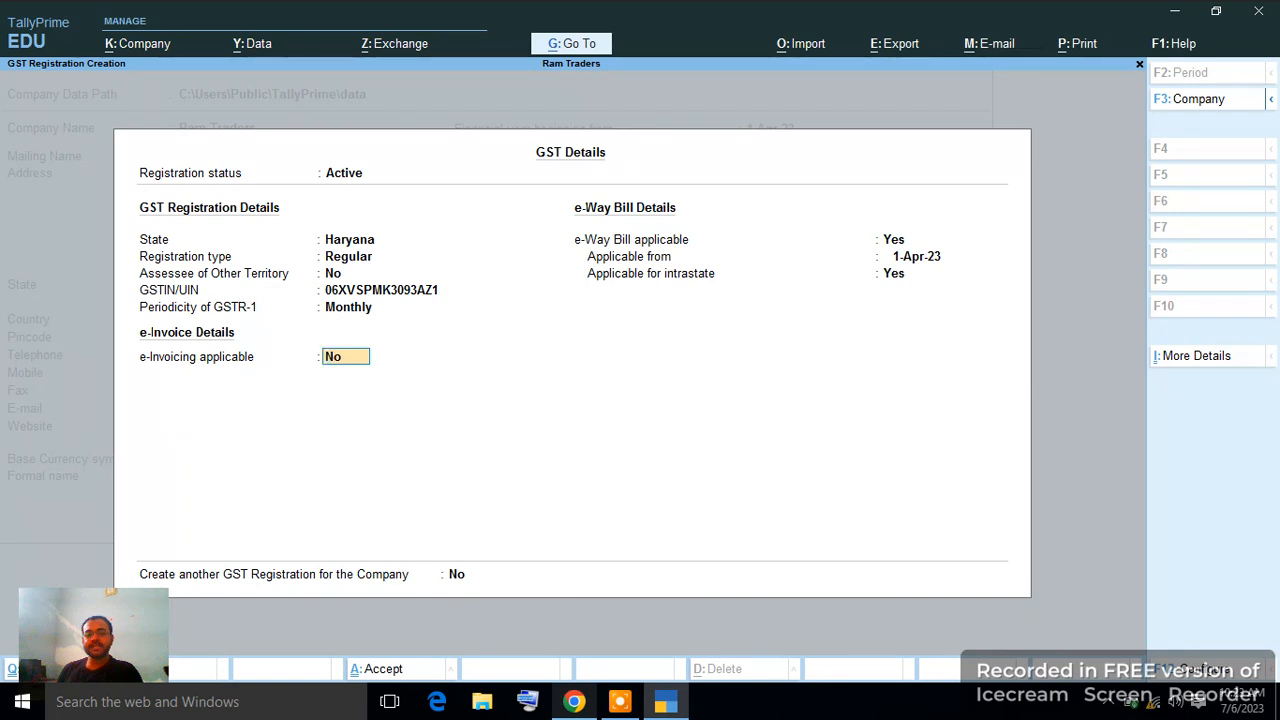
key(Return)
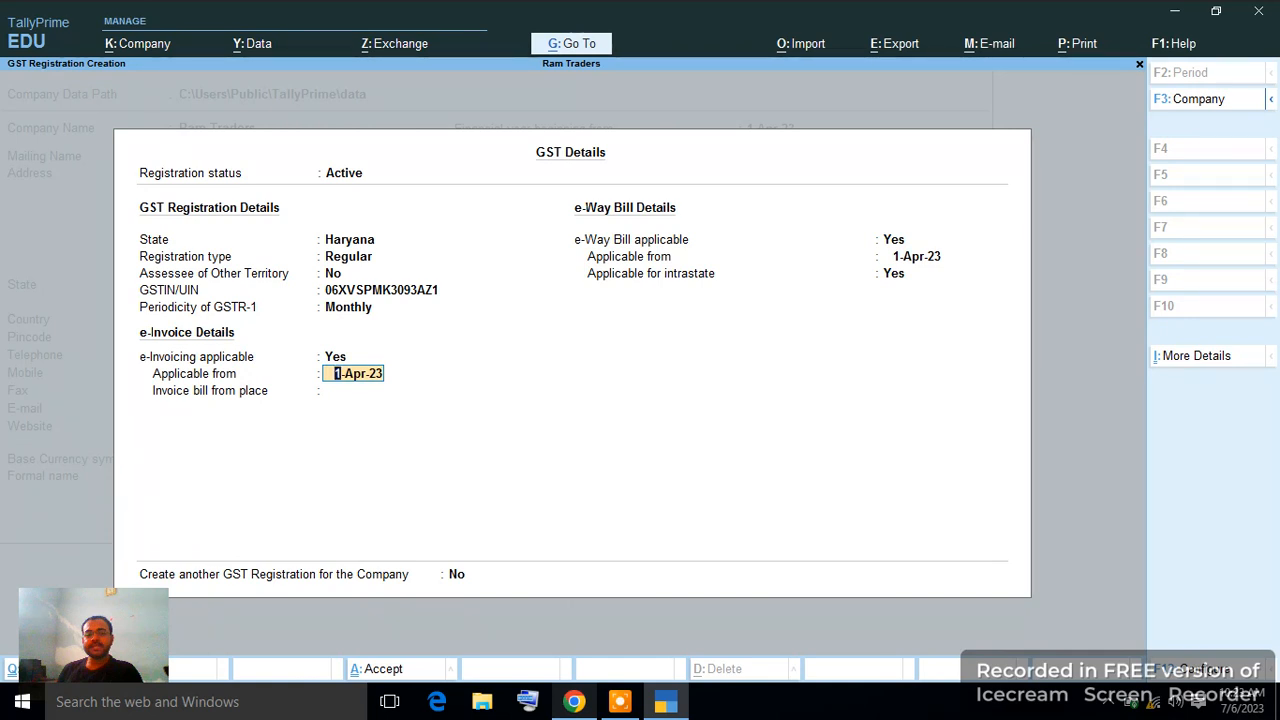
key(Return)
key(Return)
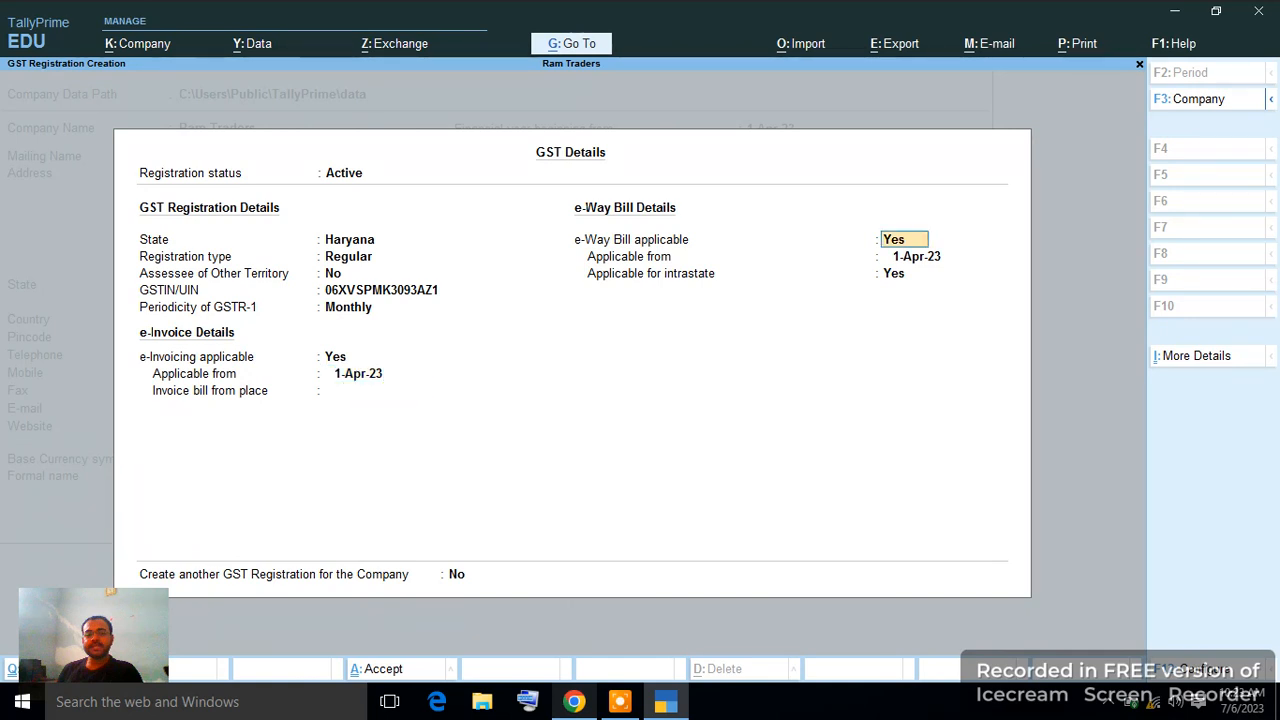
key(Return)
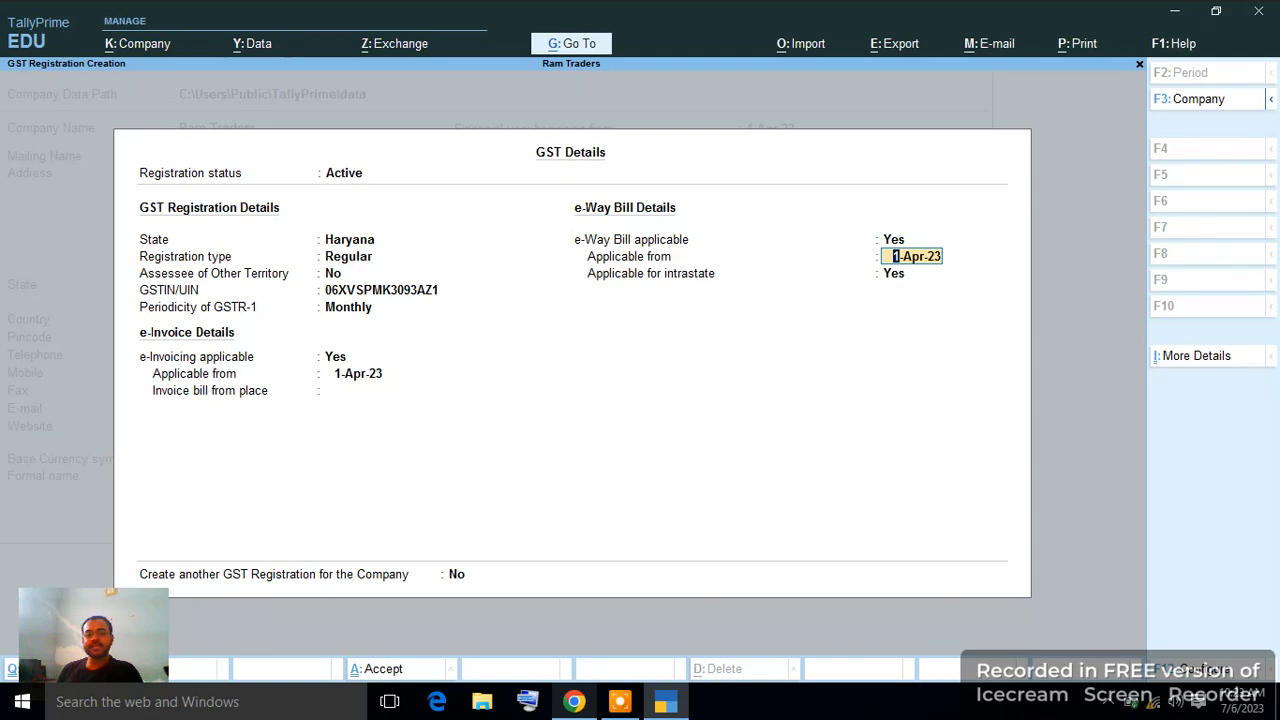
key(Return)
key(Return)
key(Return)
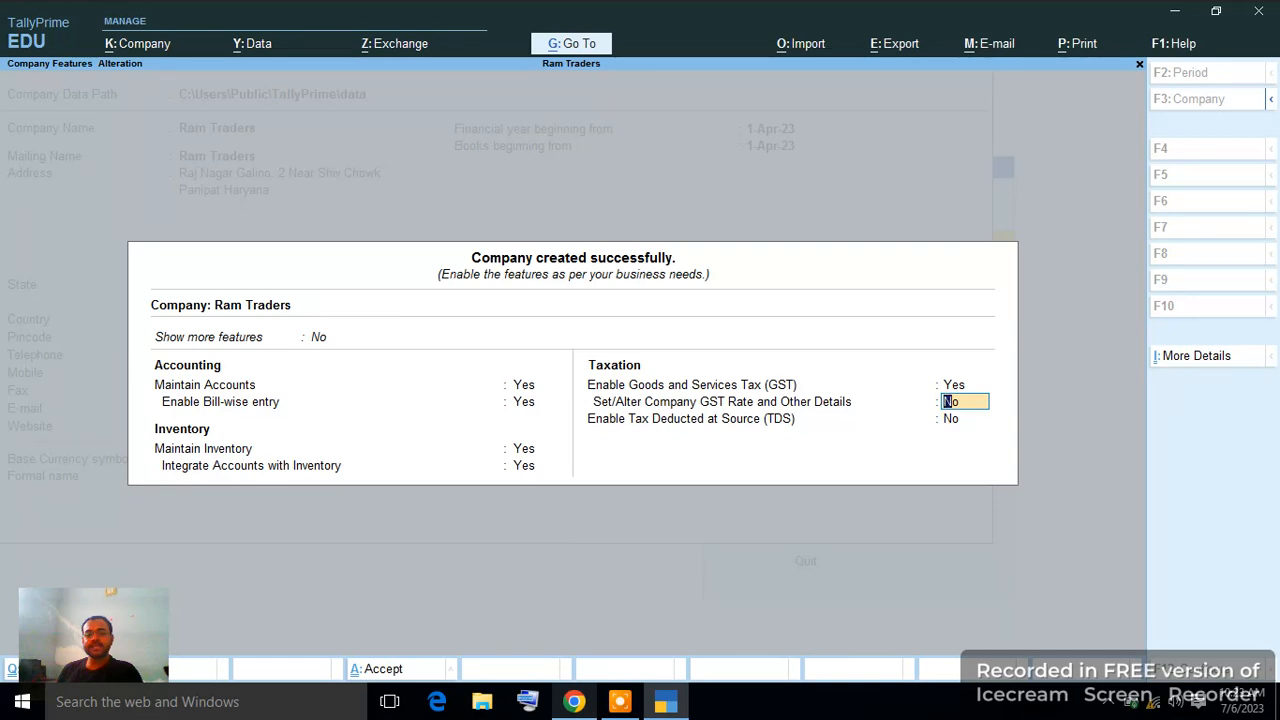
Leave GST rate details unset and TDS off, then accept the company features.
key(Return)
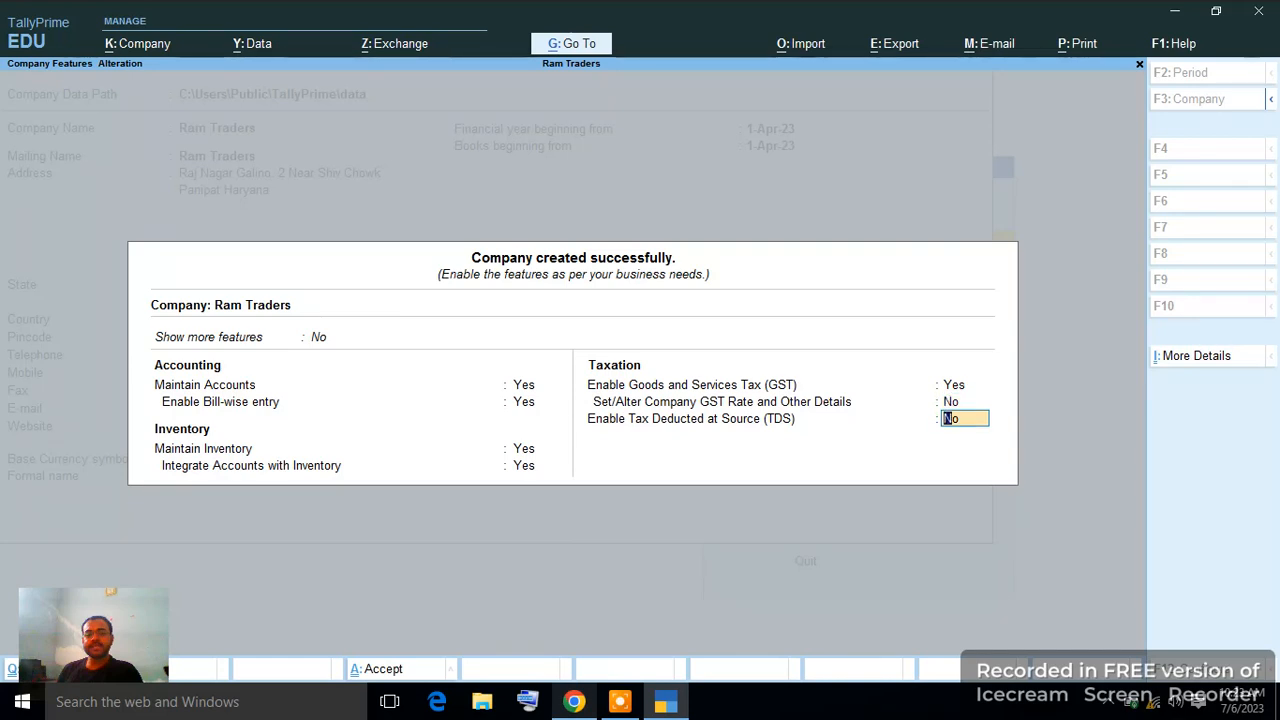
key(Return)
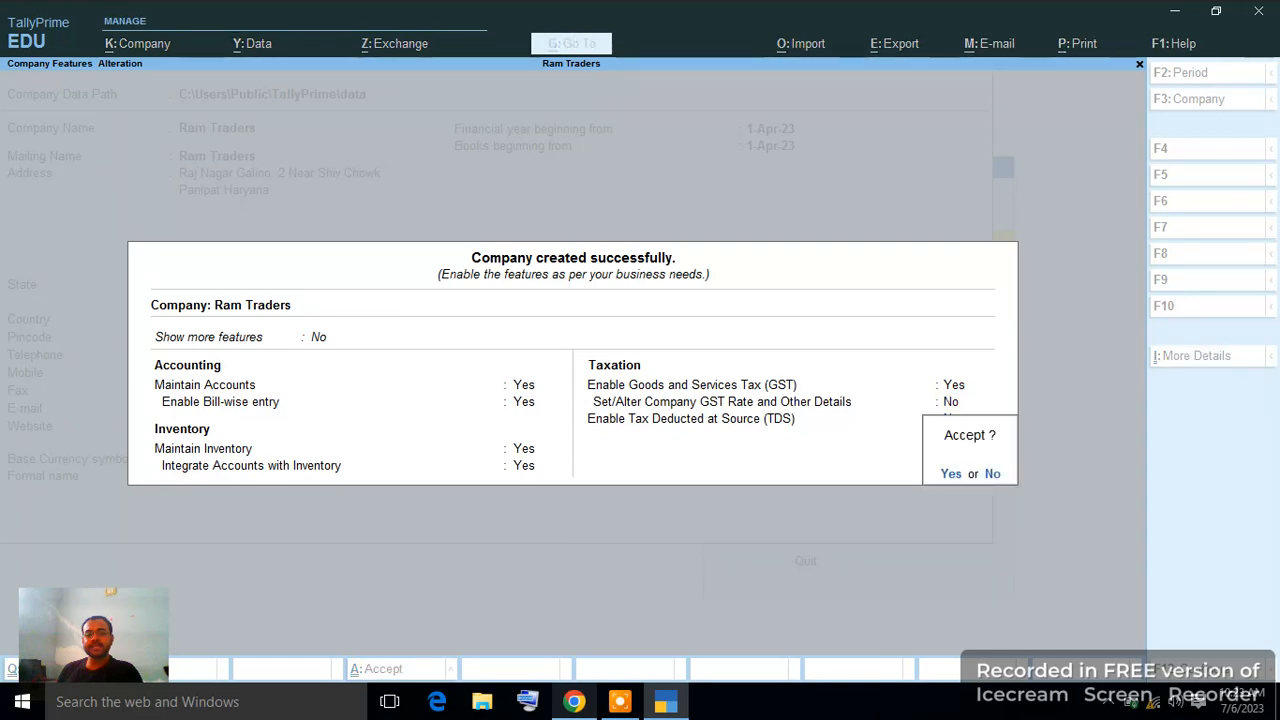
key(y)
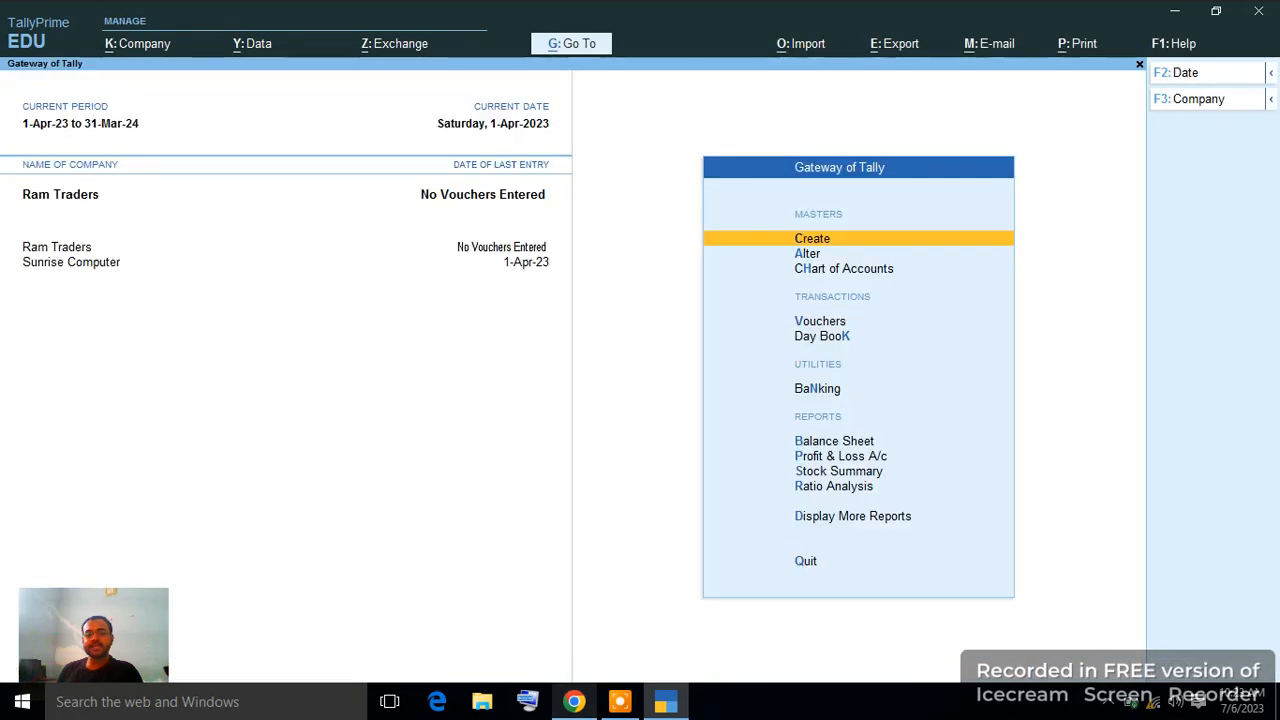